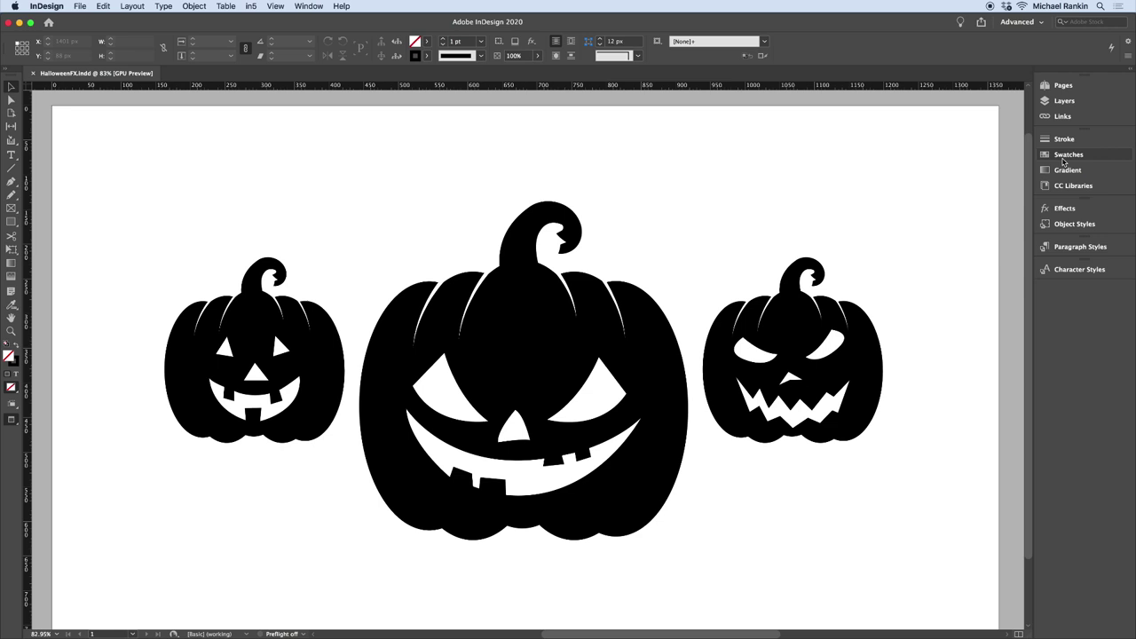
# Check the Glow swatch's Pure Yellow and Pure Red Orange gradient stops, then cancel without changes
pyautogui.click(1065, 156)
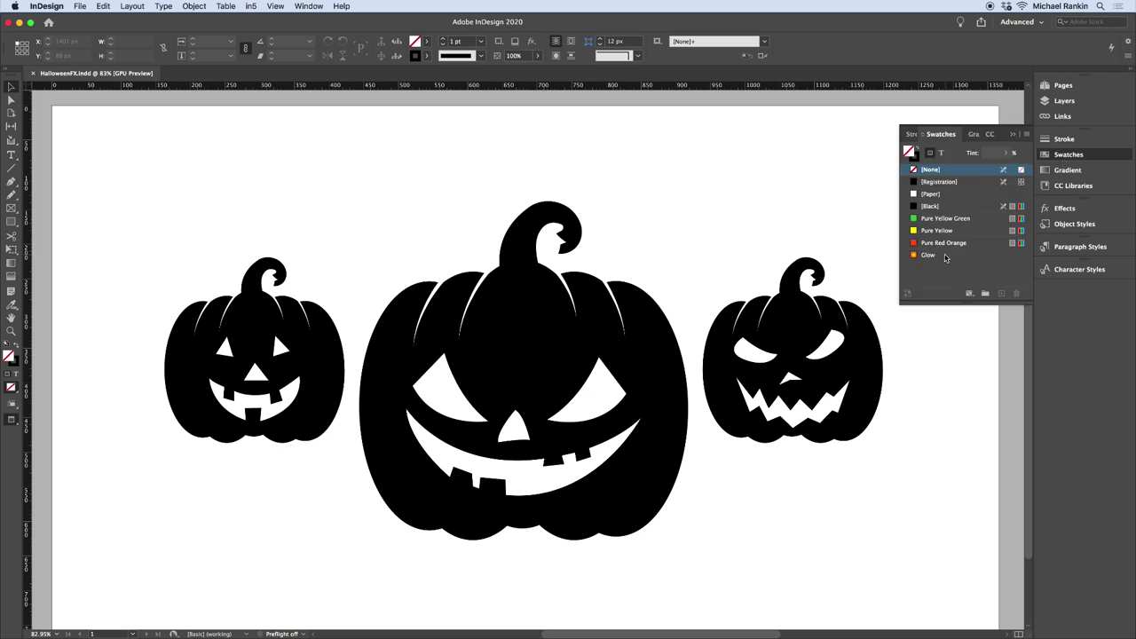
pyautogui.rightClick(945, 256)
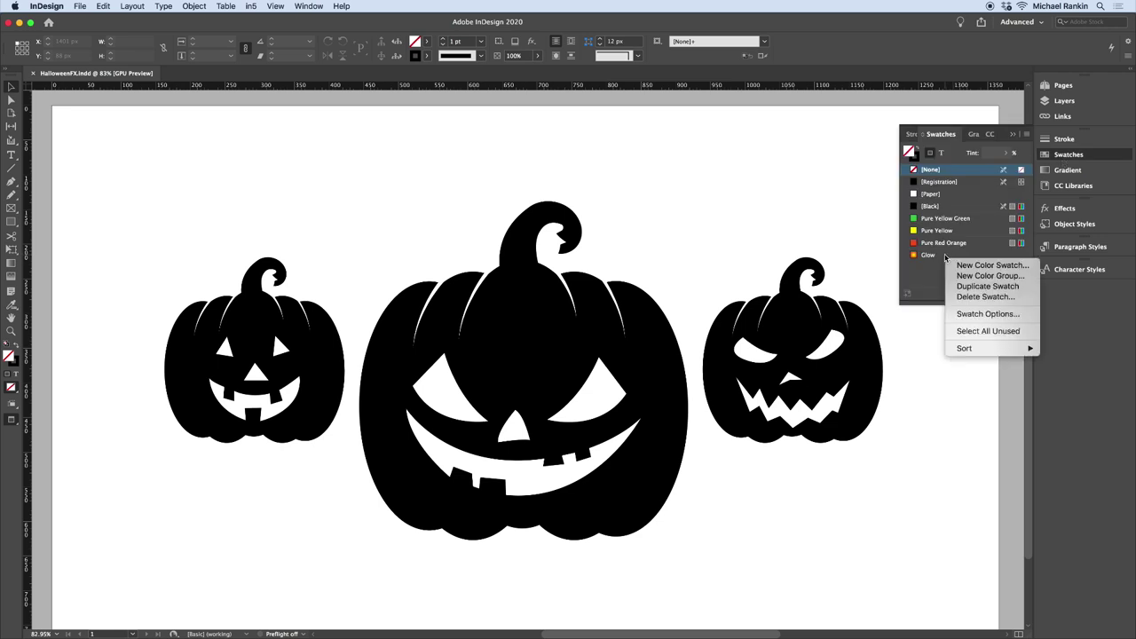
pyautogui.click(961, 315)
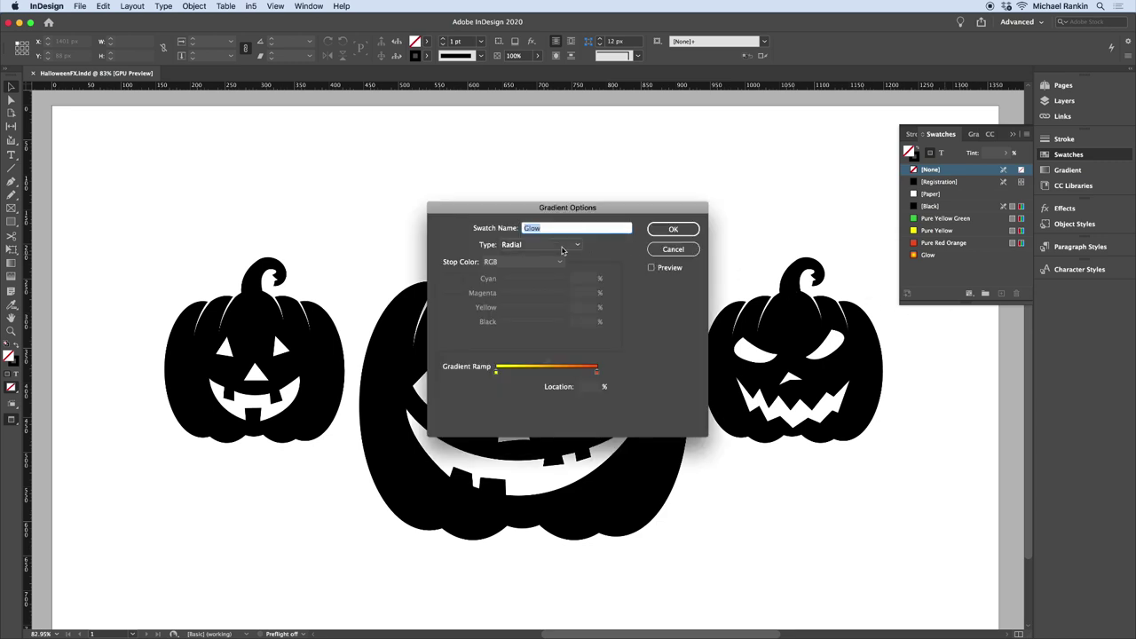
pyautogui.click(496, 373)
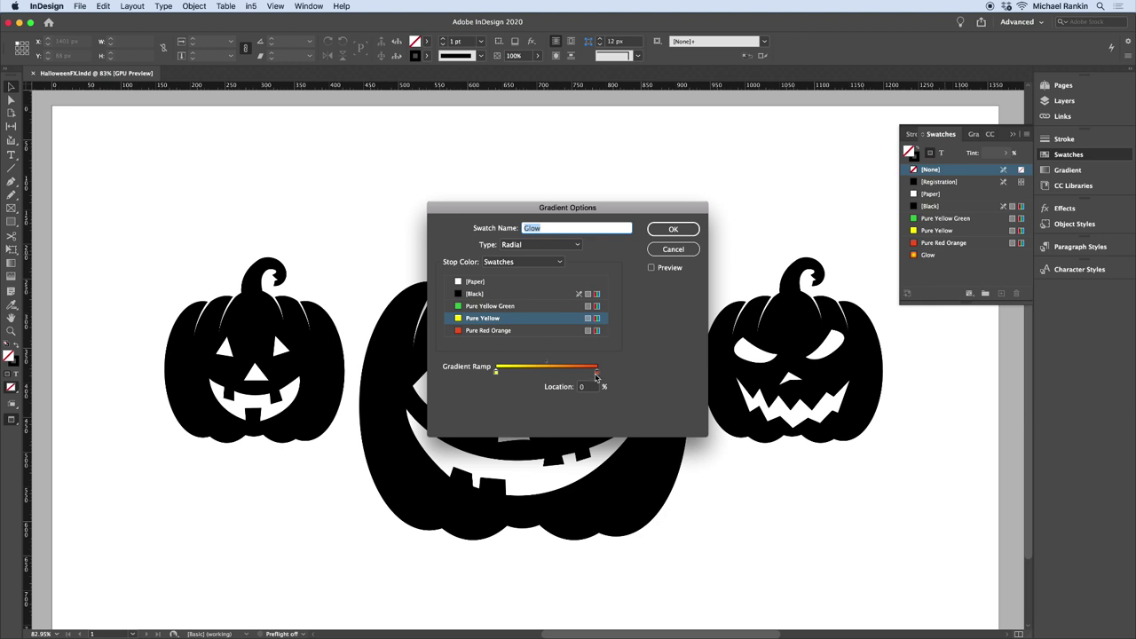
pyautogui.click(597, 373)
pyautogui.click(661, 252)
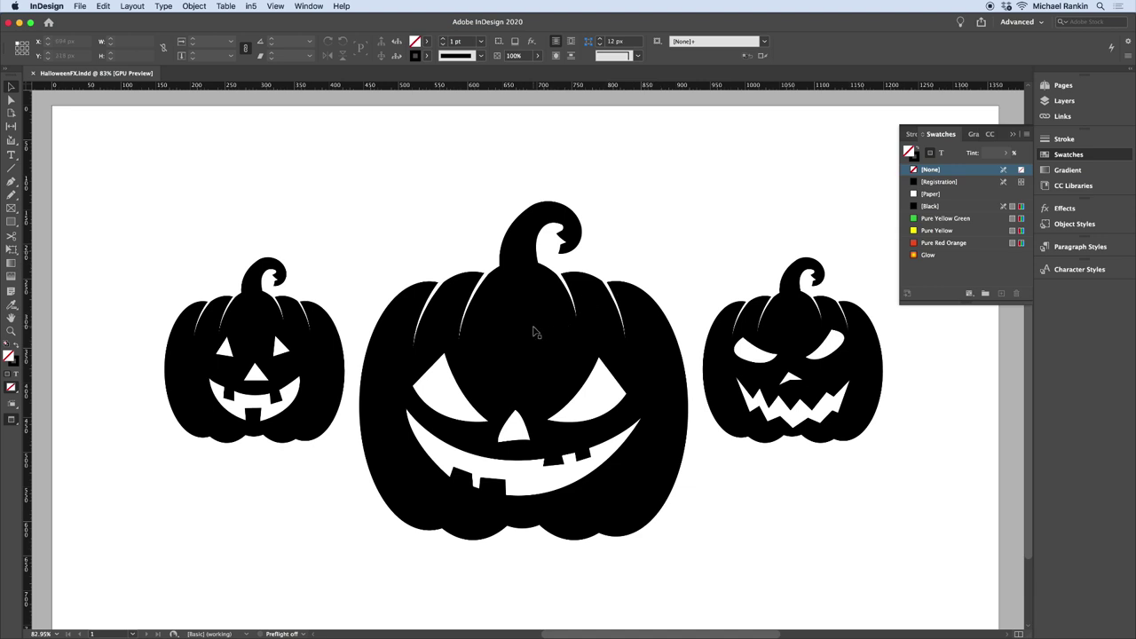
# Release the middle pumpkin's compound path into separate shapes
pyautogui.click(535, 331)
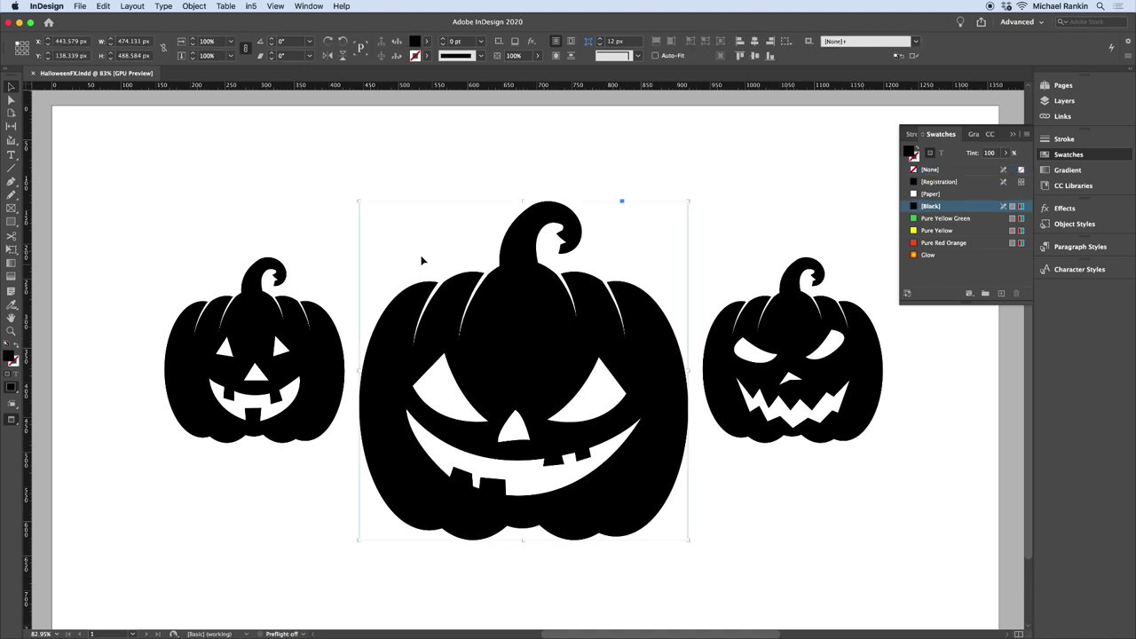
pyautogui.click(195, 6)
pyautogui.moveTo(267, 355)
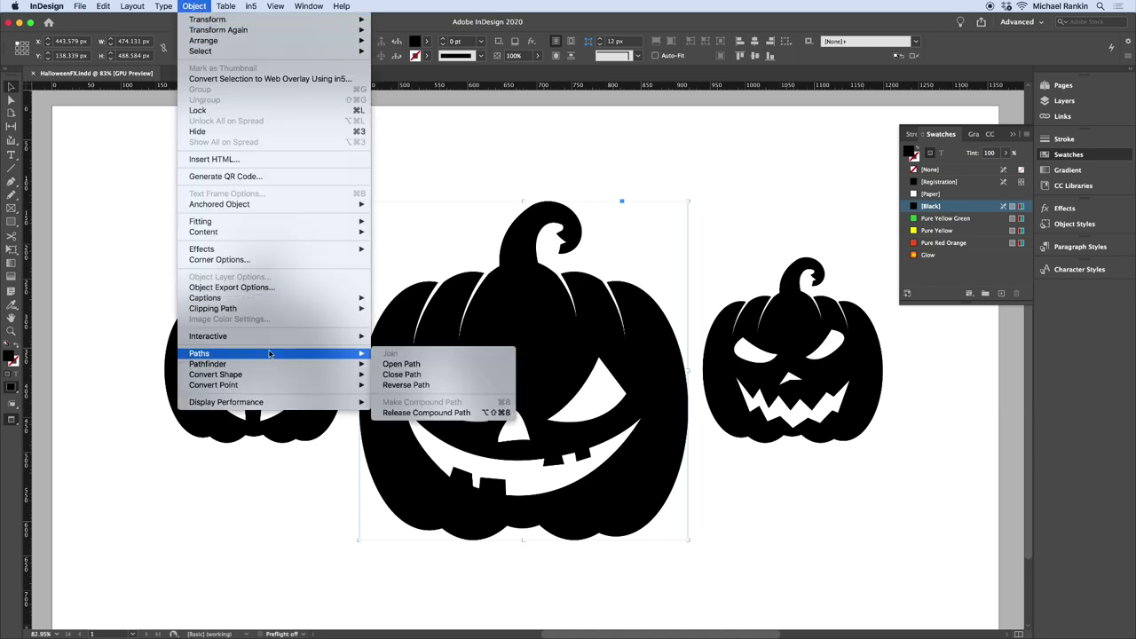
pyautogui.click(419, 413)
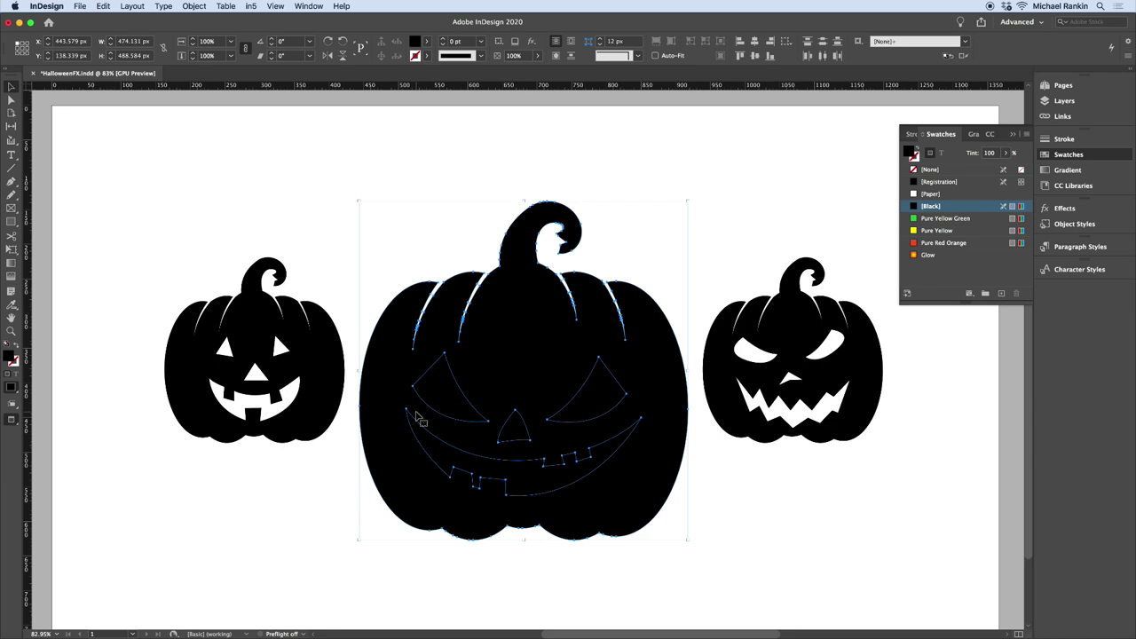
# Join the middle pumpkin's face shapes into one compound path and fill it with Glow
pyautogui.click(515, 341)
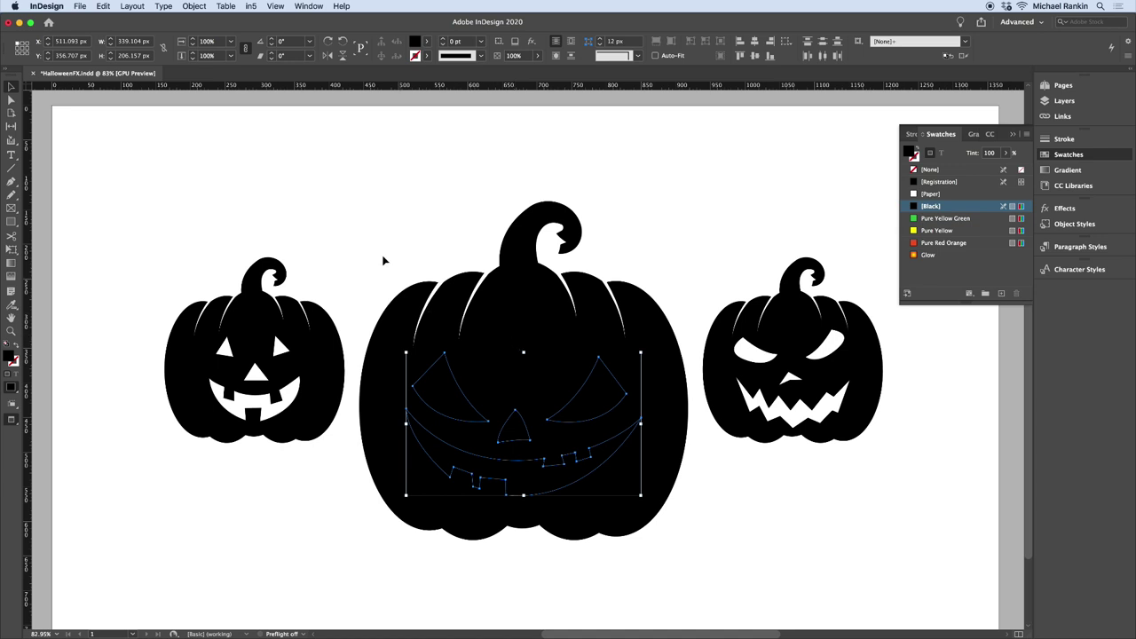
pyautogui.click(200, 9)
pyautogui.moveTo(267, 353)
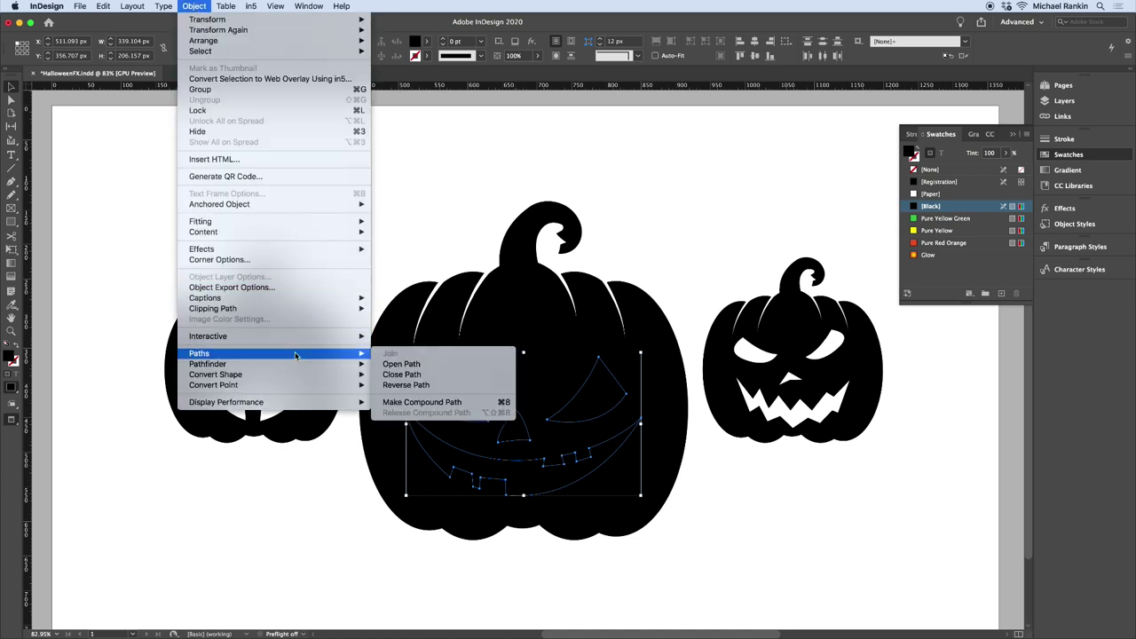
pyautogui.click(458, 402)
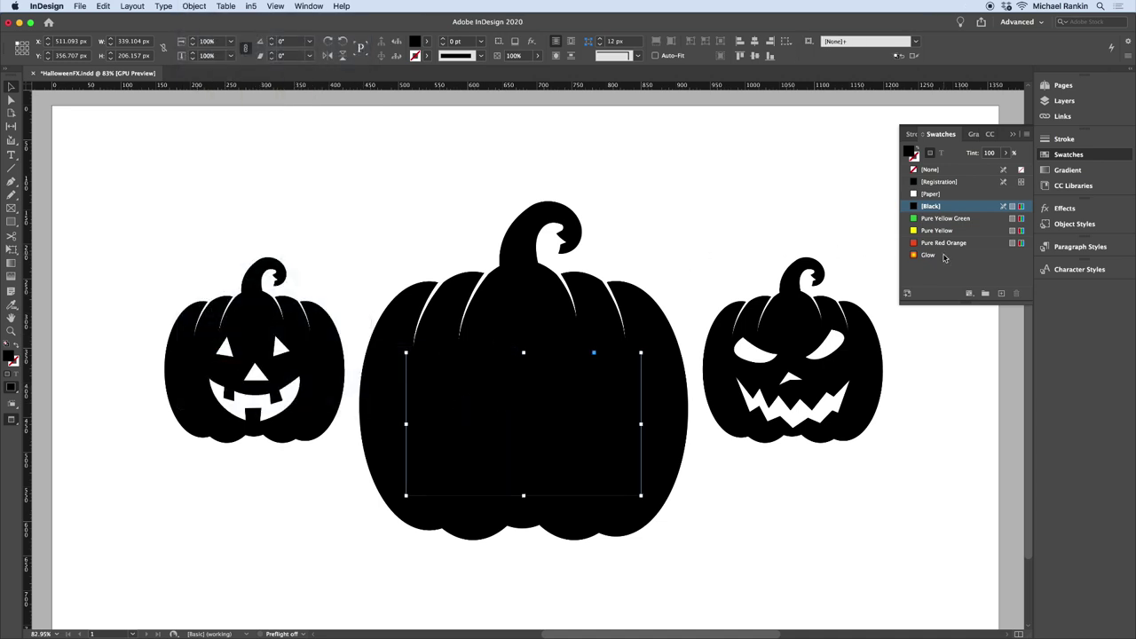
pyautogui.click(944, 257)
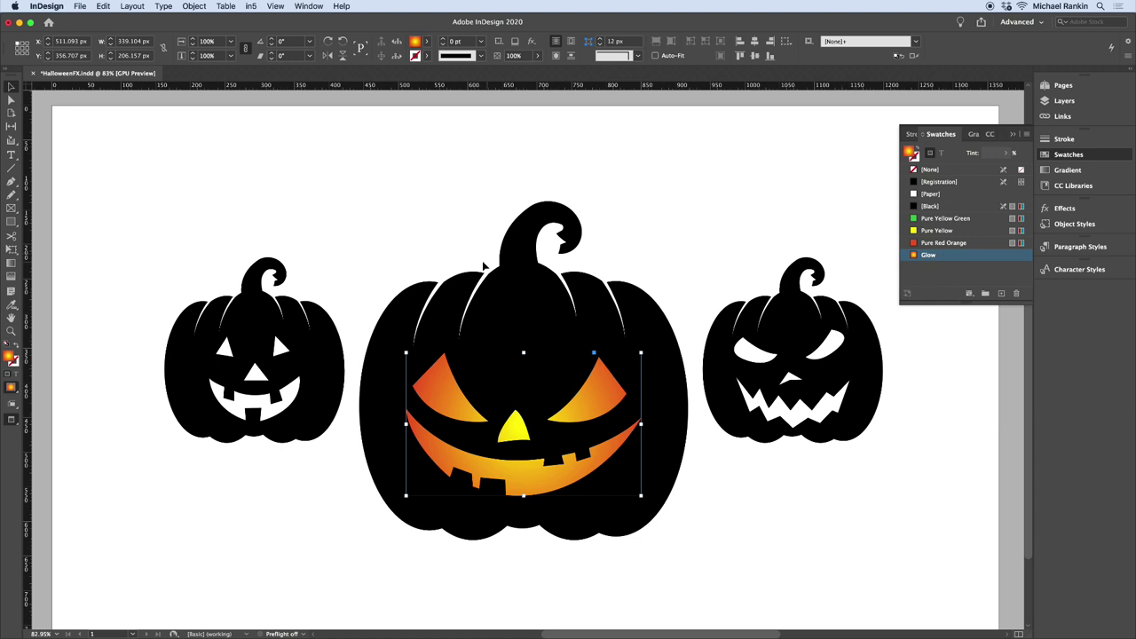
pyautogui.click(370, 265)
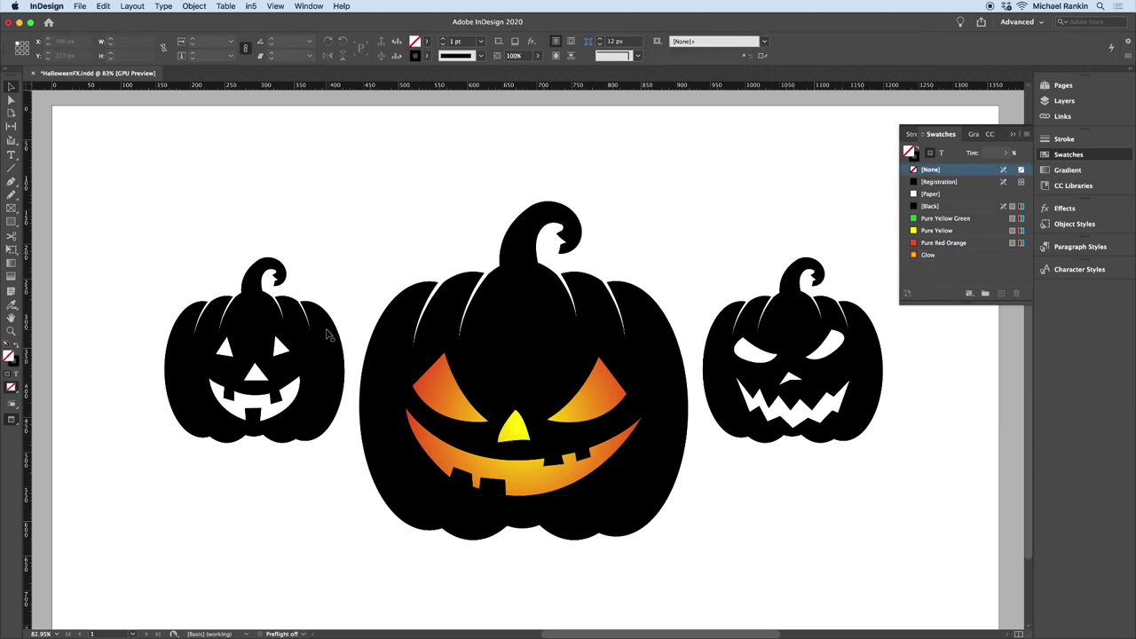
# Rebuild the left pumpkin's face as one compound path filled with the Glow gradient
pyautogui.click(327, 335)
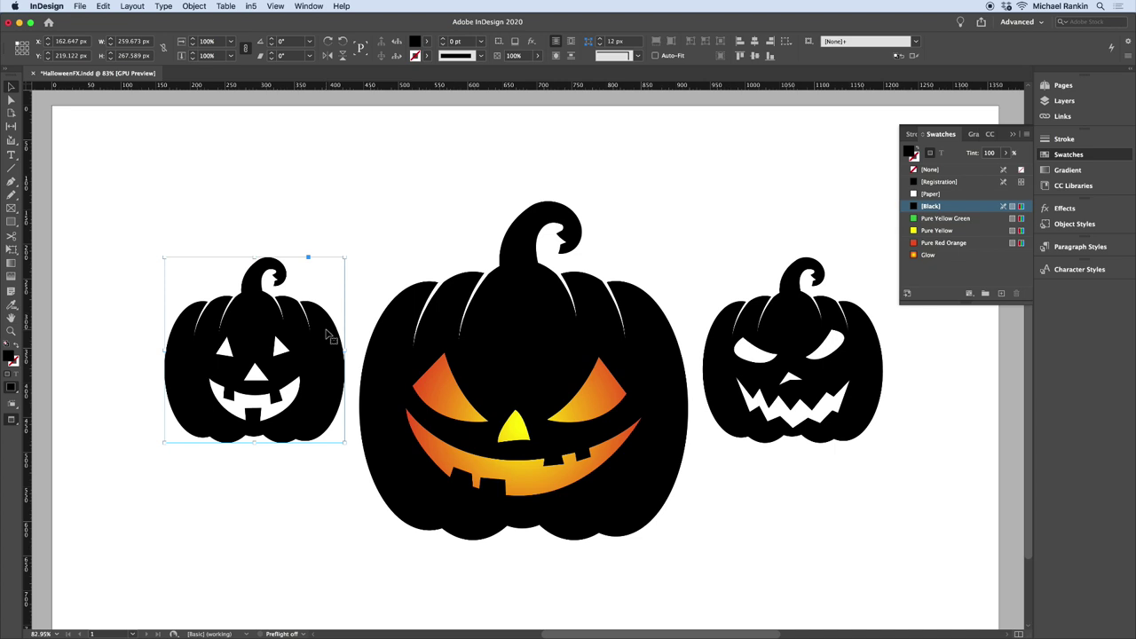
pyautogui.press('super+8')
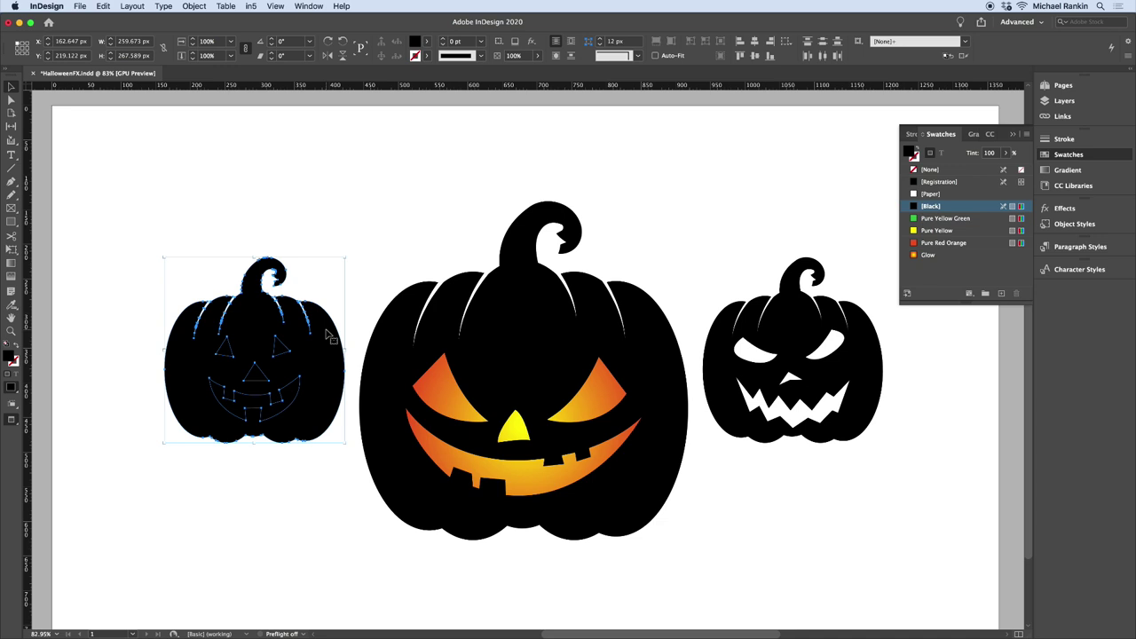
pyautogui.click(328, 338)
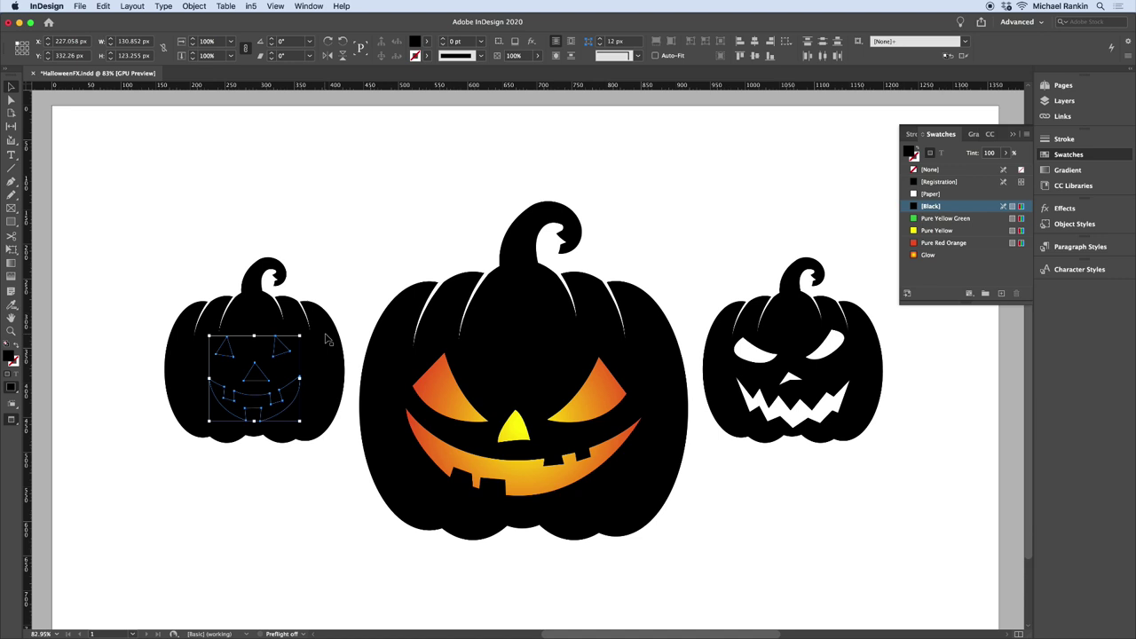
pyautogui.press('super+8')
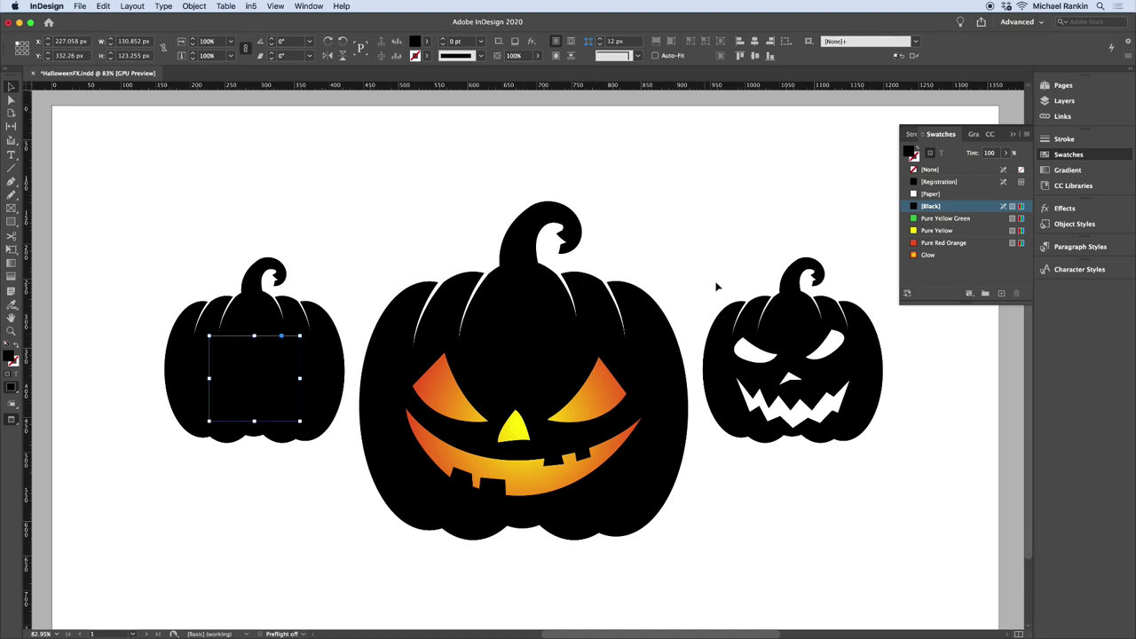
pyautogui.click(948, 257)
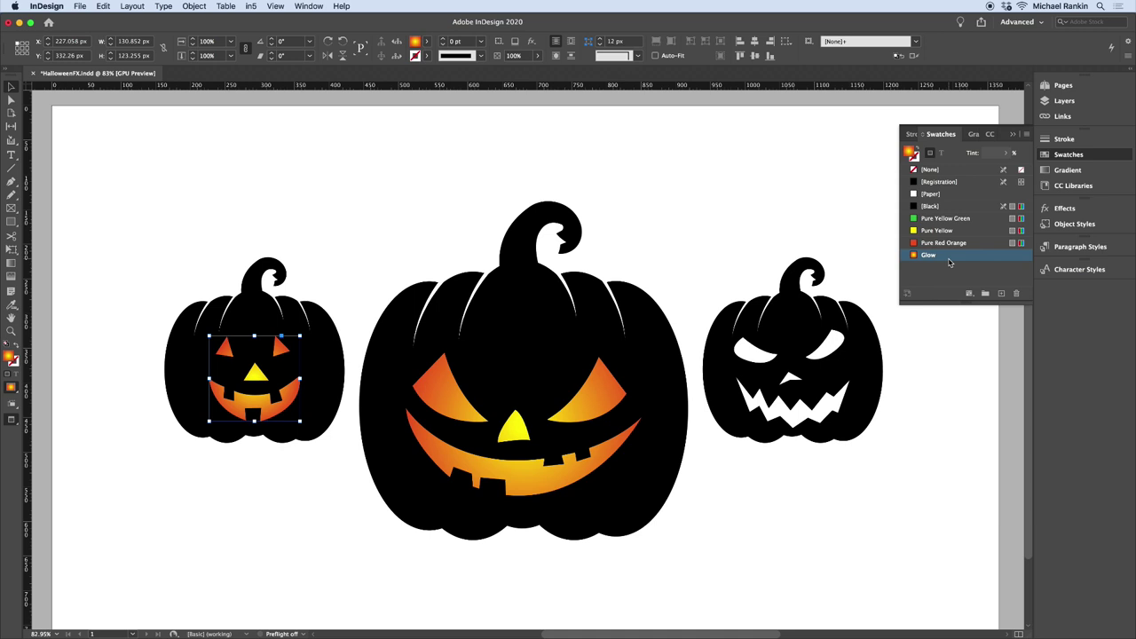
# Rebuild the right pumpkin's face as one compound path filled with the Glow gradient
pyautogui.click(791, 323)
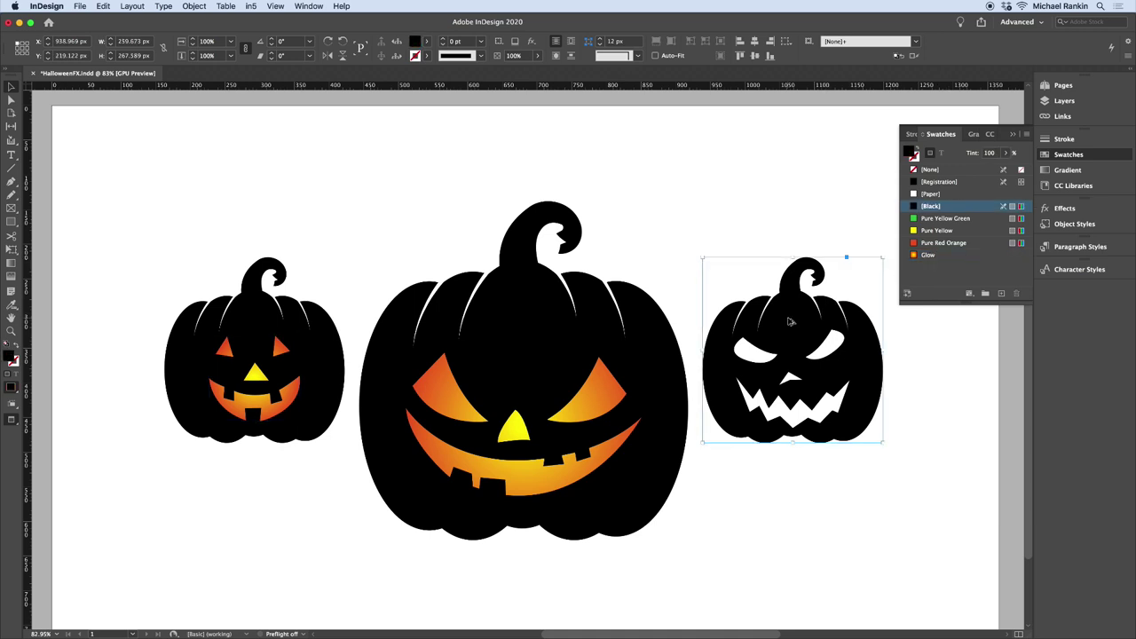
pyautogui.press('super+alt+shift+8')
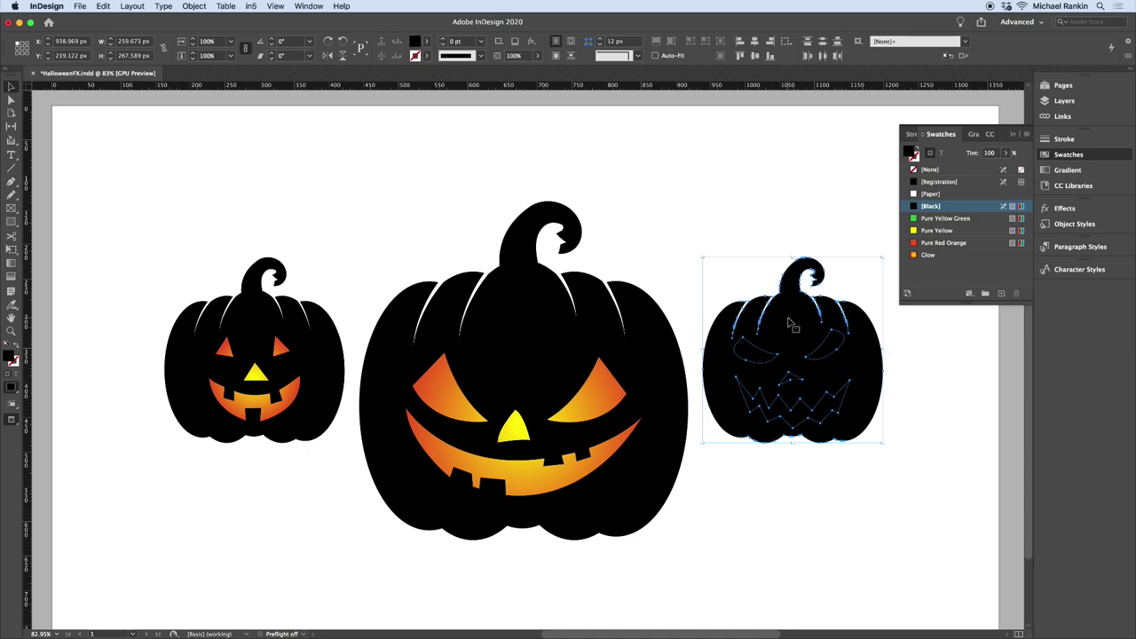
pyautogui.keyDown('shift'); pyautogui.click(791, 323); pyautogui.keyUp('shift')
pyautogui.press('super+g')
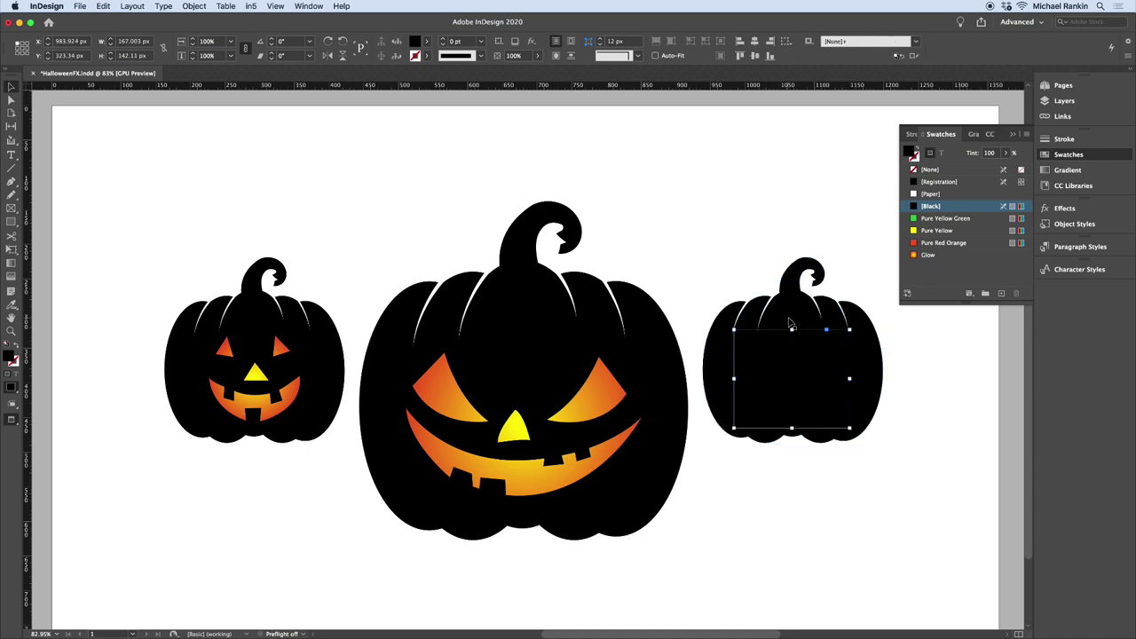
pyautogui.click(945, 259)
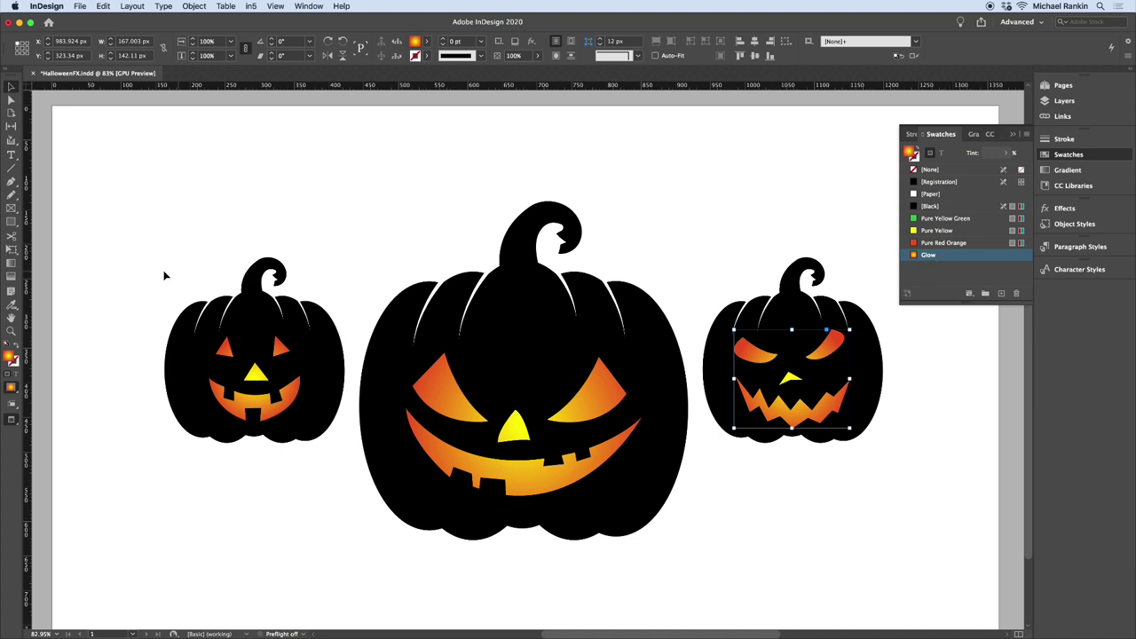
# Drag the Gradient Swatch tool bottom-to-top across the right, middle and left pumpkin faces
pyautogui.click(12, 265)
pyautogui.moveTo(791, 428); pyautogui.dragTo(781, 333)
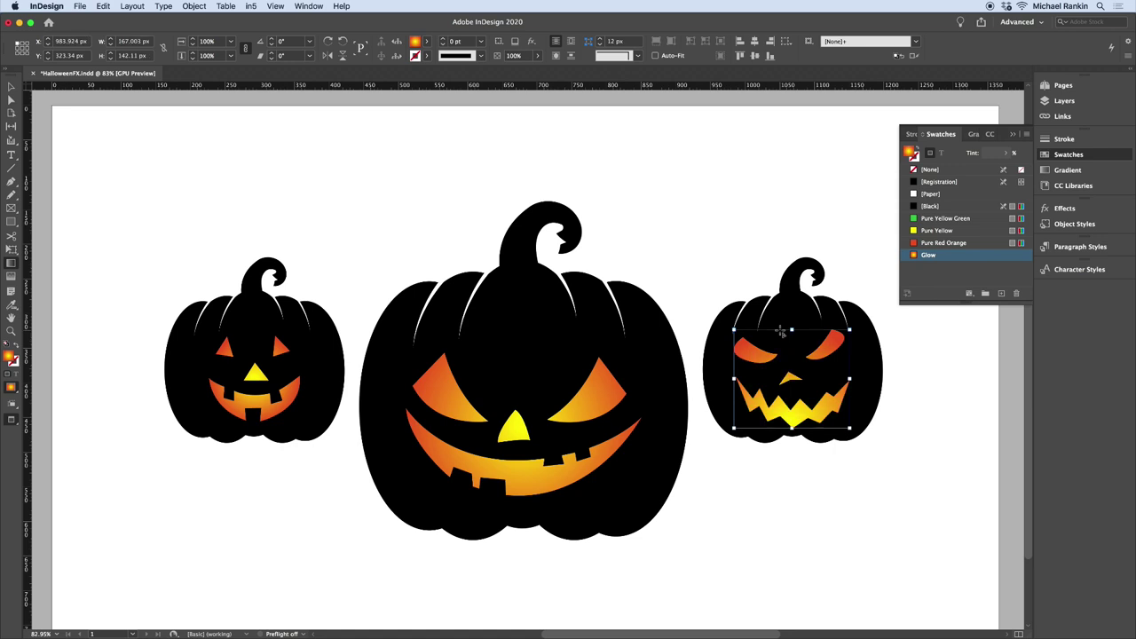
pyautogui.click(602, 398)
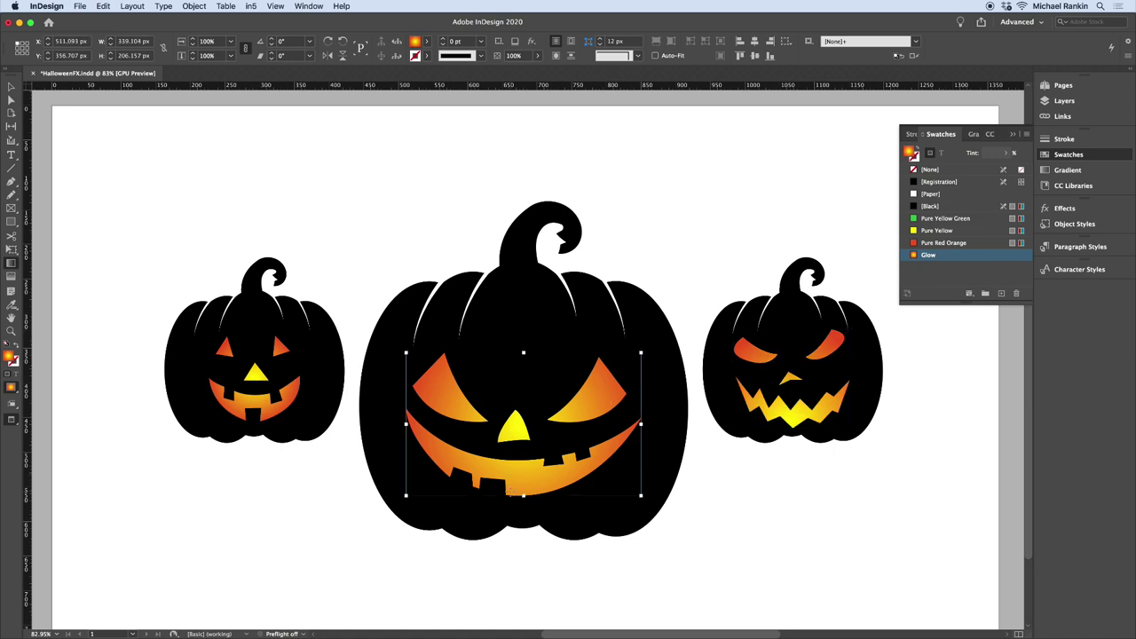
pyautogui.moveTo(525, 489); pyautogui.dragTo(523, 355)
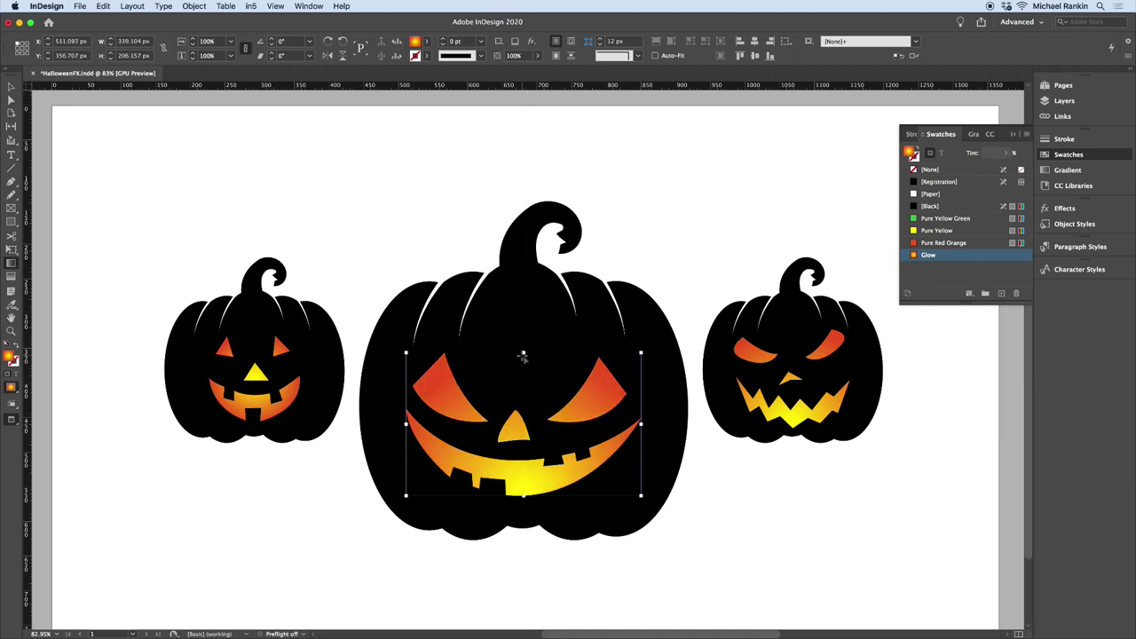
pyautogui.click(278, 407)
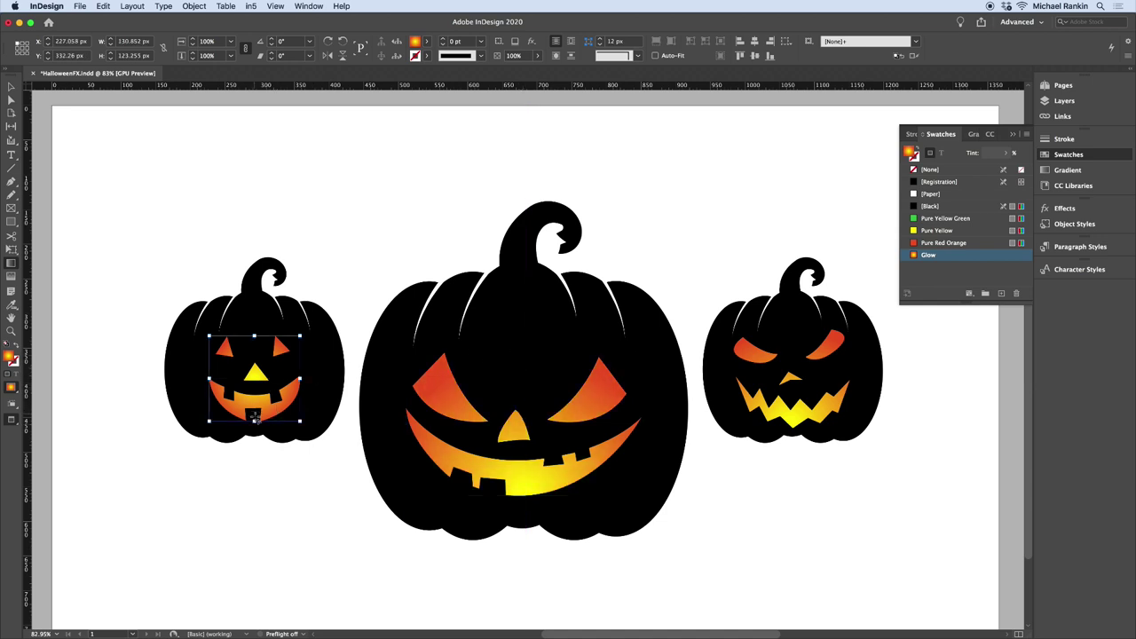
pyautogui.moveTo(254, 416); pyautogui.dragTo(253, 340)
pyautogui.hscroll(-2, 253, 340)
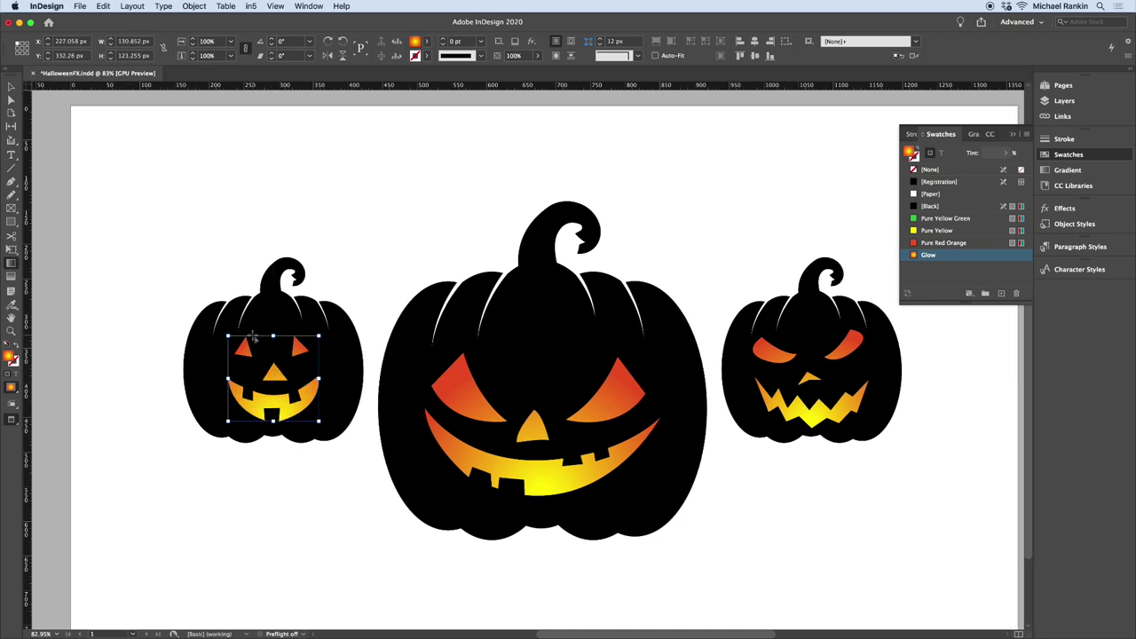
pyautogui.scroll(-1, 303, 467)
pyautogui.click(303, 468)
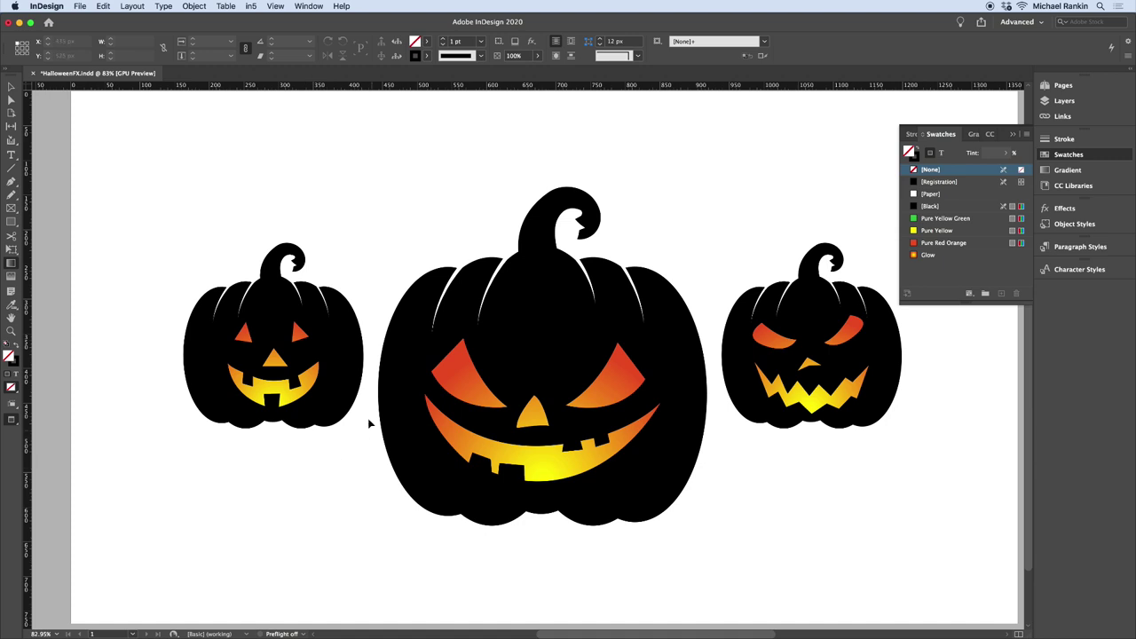
# Select the left, middle and right pumpkins together
pyautogui.click(11, 86)
pyautogui.click(324, 357)
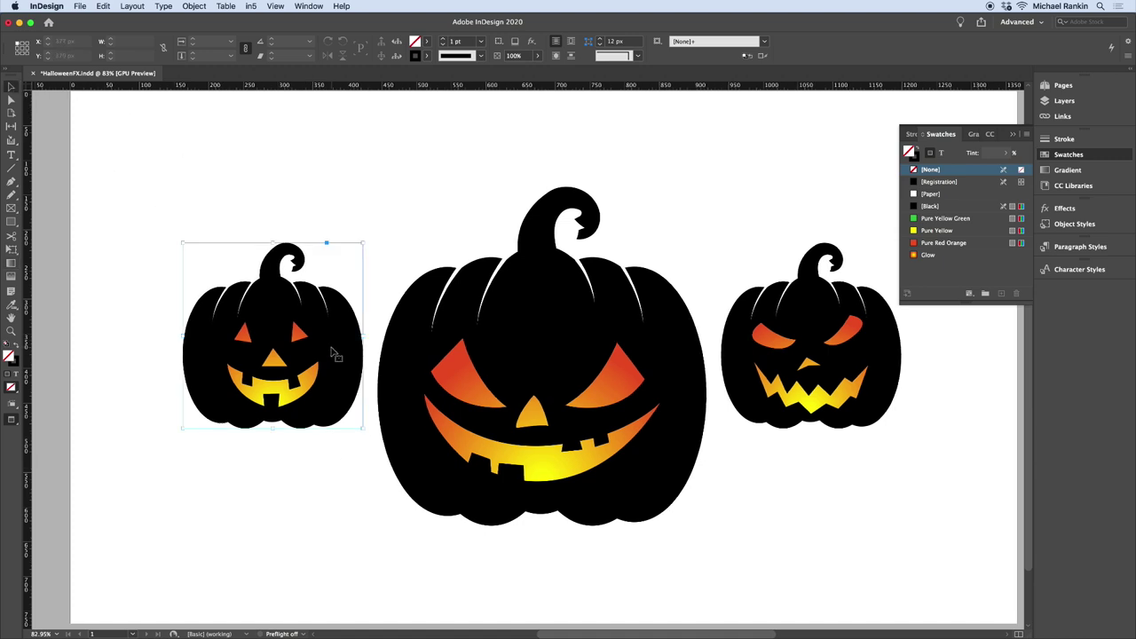
pyautogui.keyDown('shift'); pyautogui.click(538, 325); pyautogui.keyUp('shift')
pyautogui.keyDown('shift'); pyautogui.click(739, 327); pyautogui.keyUp('shift')
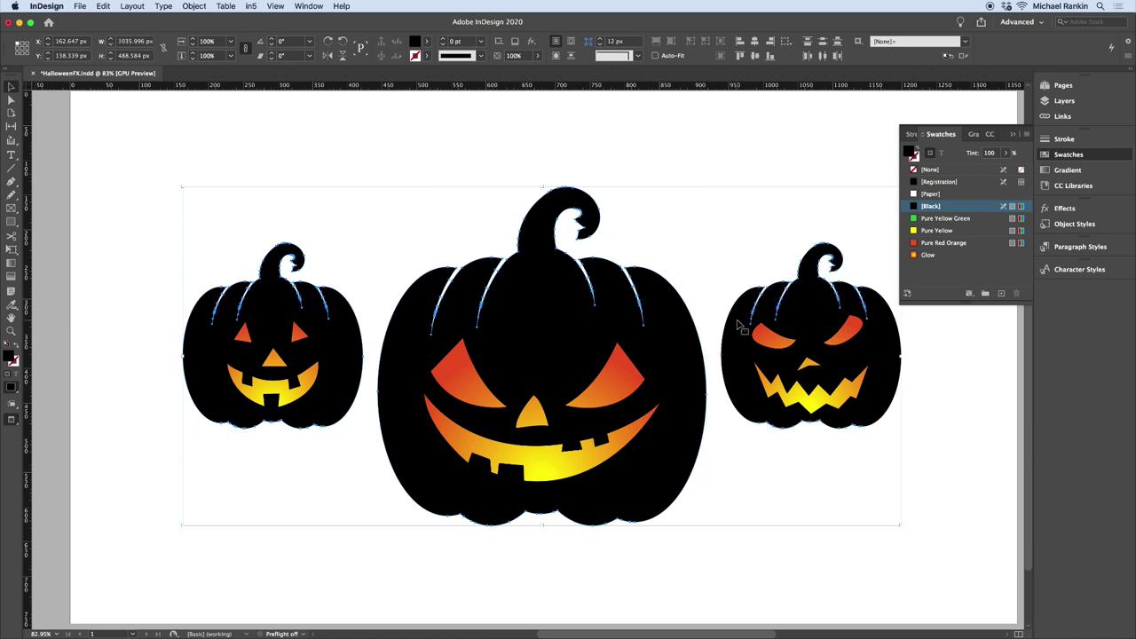
# Turn on Outer Glow for the pumpkins with a Pure Red Orange colour
pyautogui.click(1061, 209)
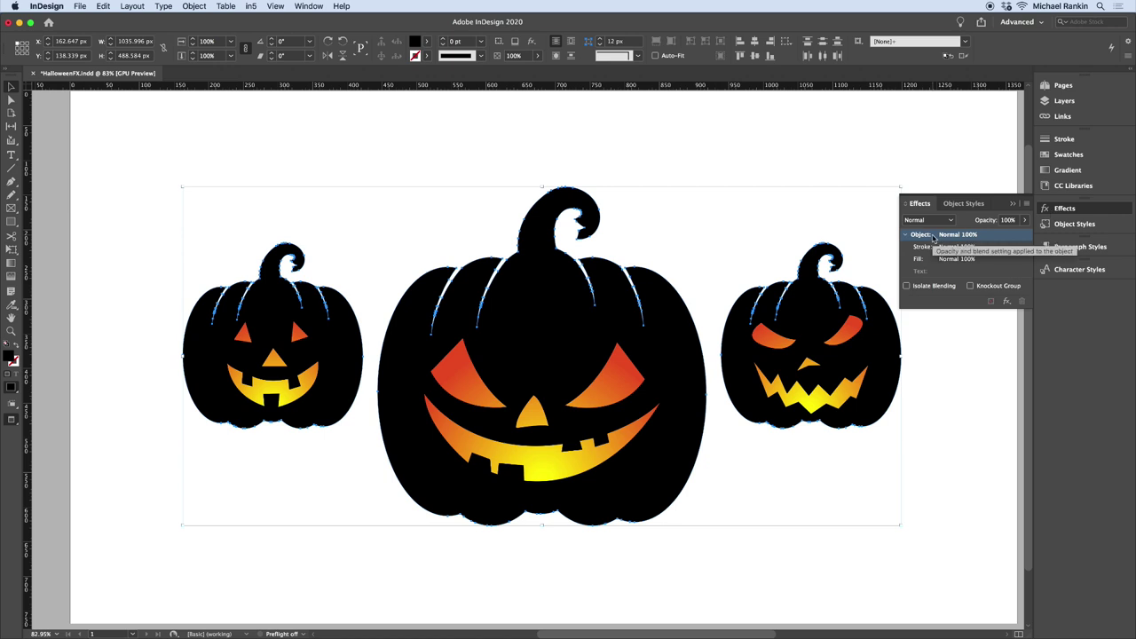
pyautogui.doubleClick(932, 236)
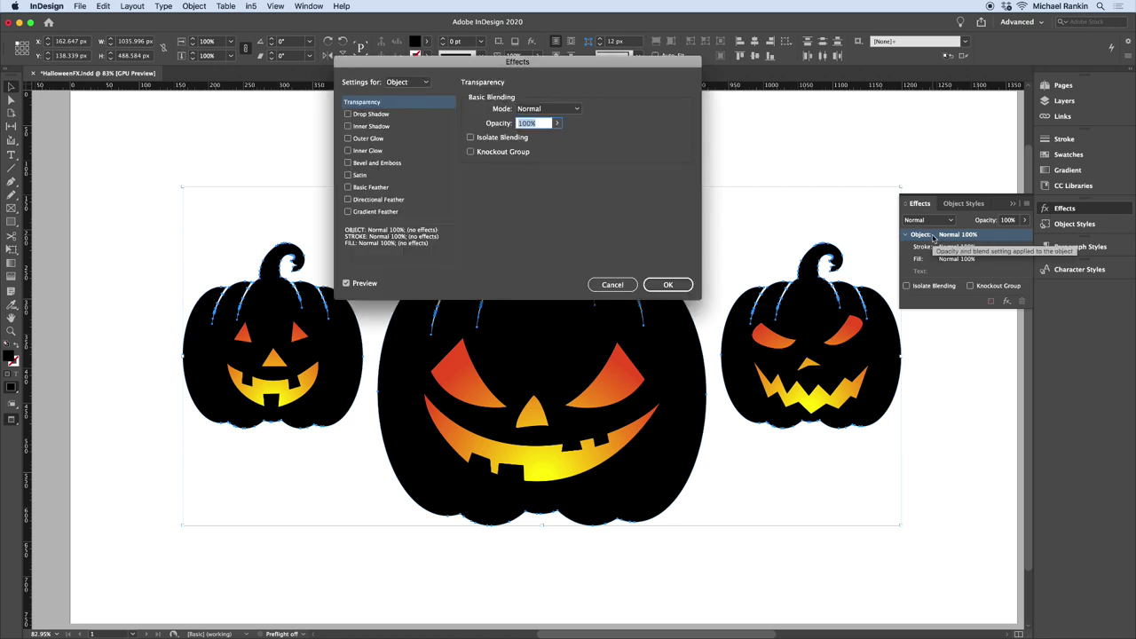
pyautogui.click(378, 139)
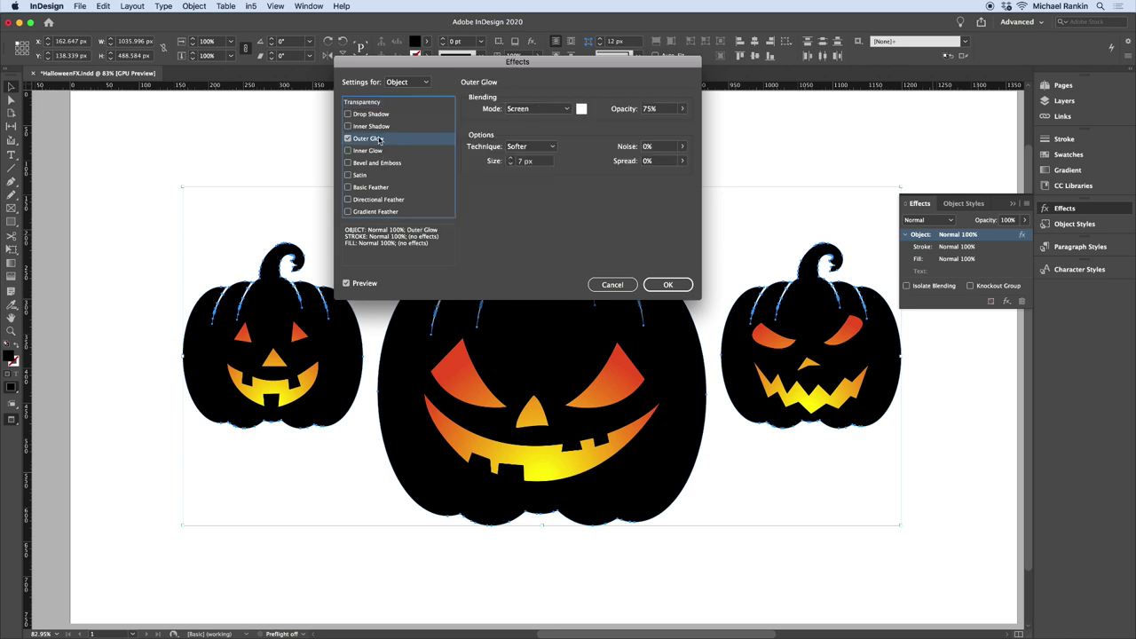
pyautogui.click(582, 109)
pyautogui.click(533, 345)
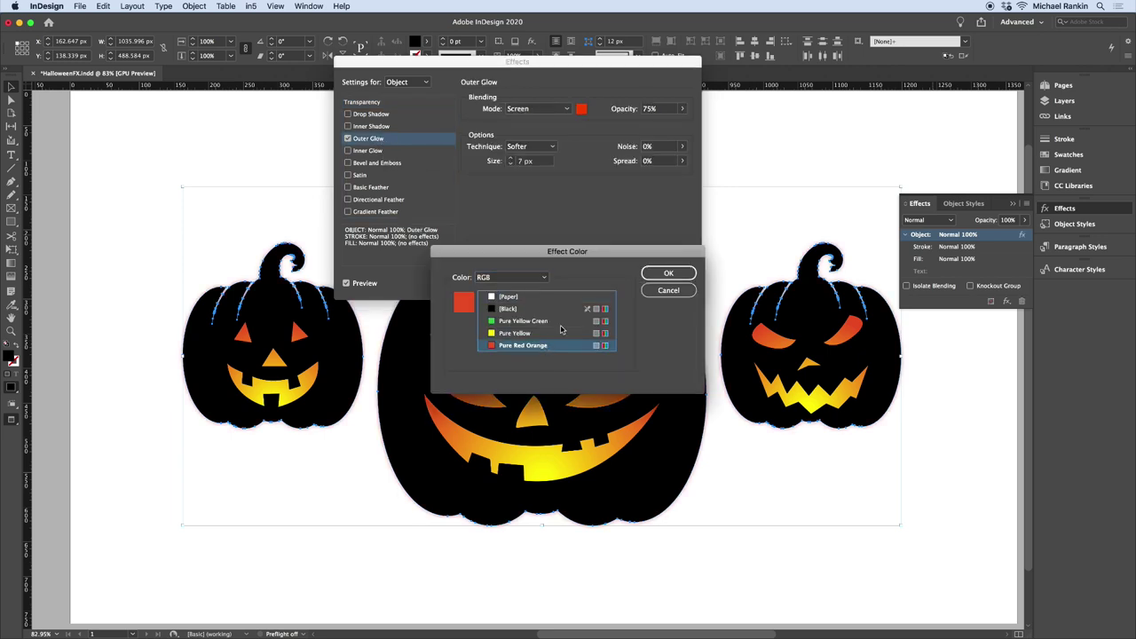
pyautogui.click(649, 276)
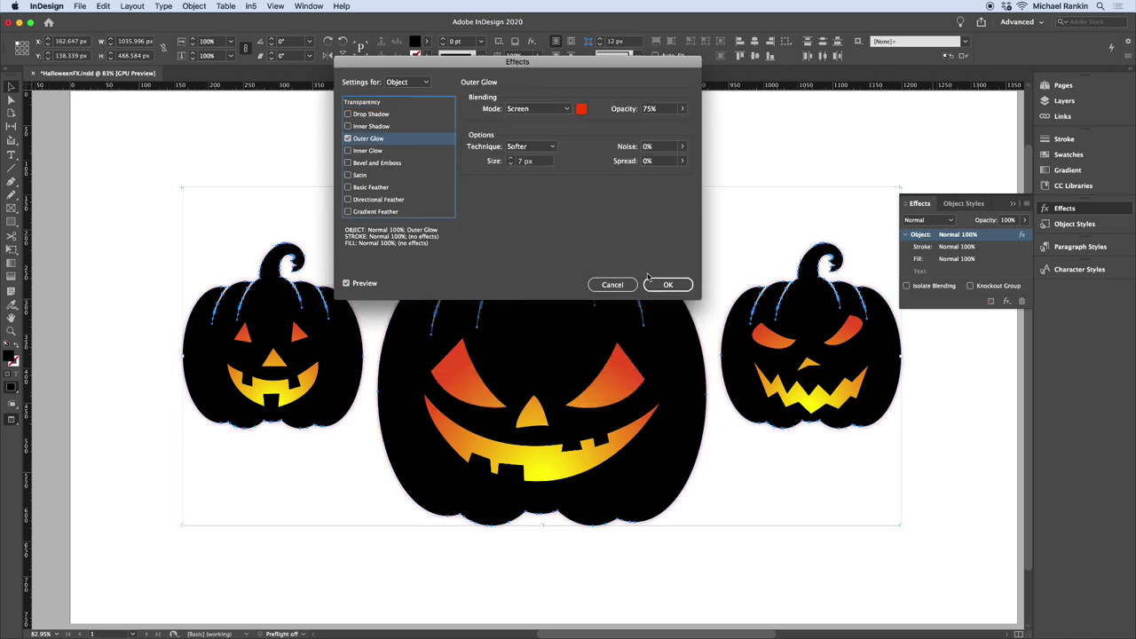
# Set the outer glow Size to 60 px and Spread to 10%
pyautogui.click(489, 167)
pyautogui.write('60')
pyautogui.press('Tab')
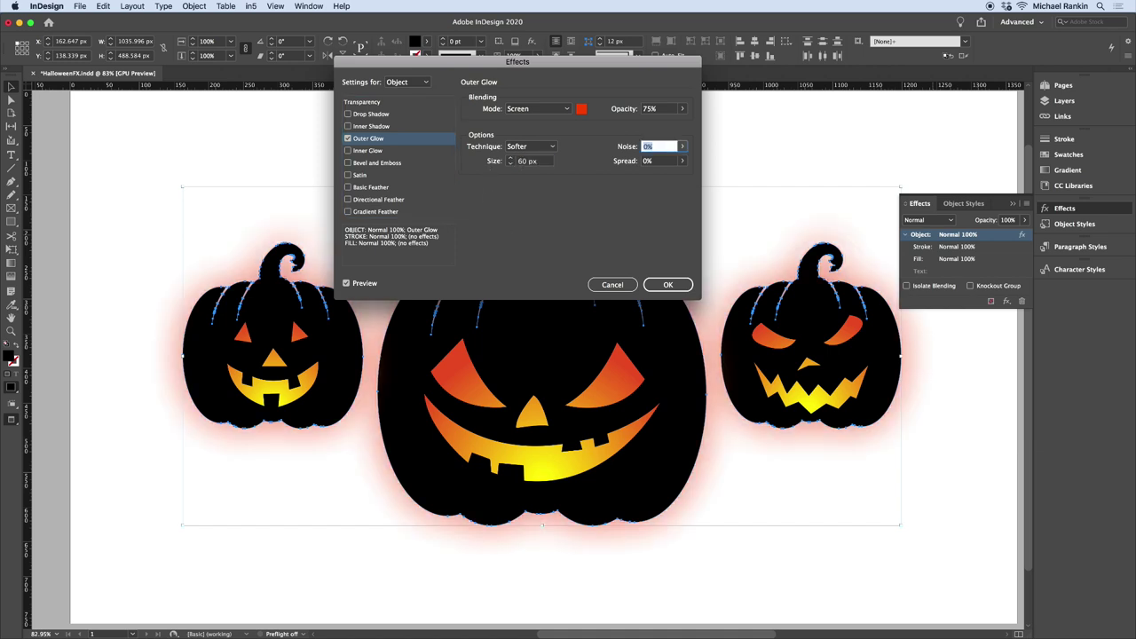
pyautogui.click(620, 163)
pyautogui.write('10')
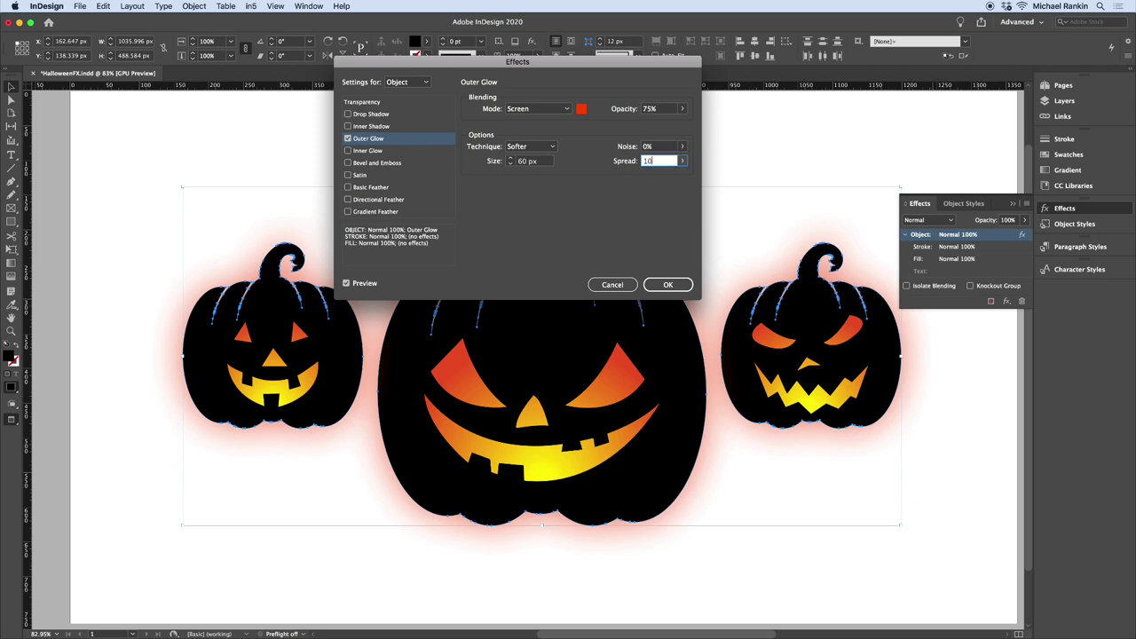
pyautogui.press('Tab')
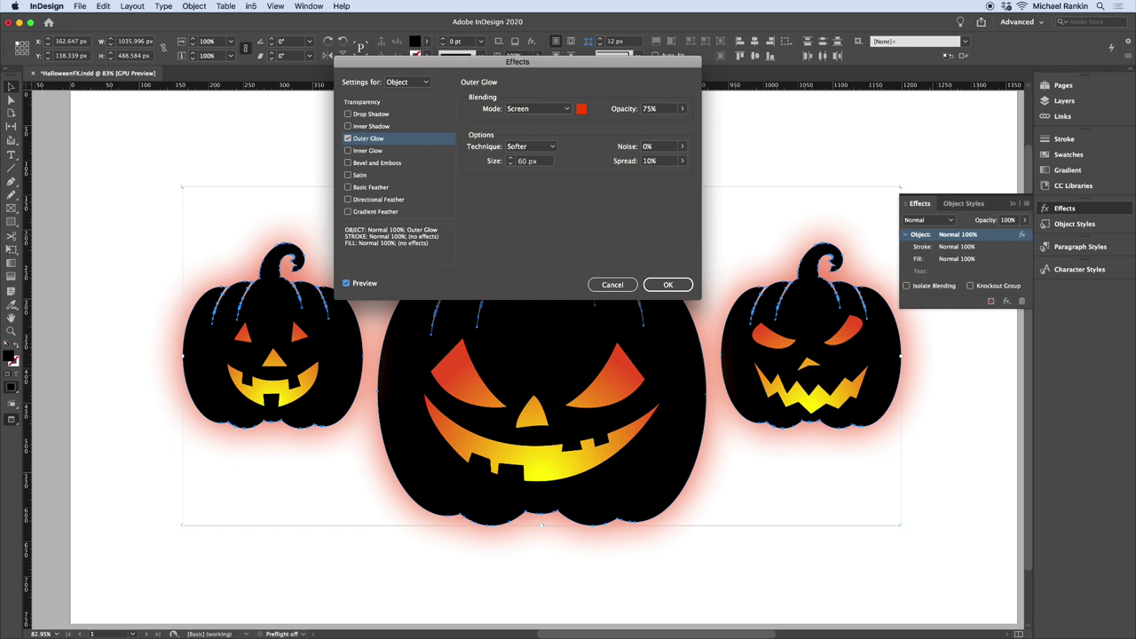
pyautogui.click(625, 162)
pyautogui.write('100')
pyautogui.press('Tab')
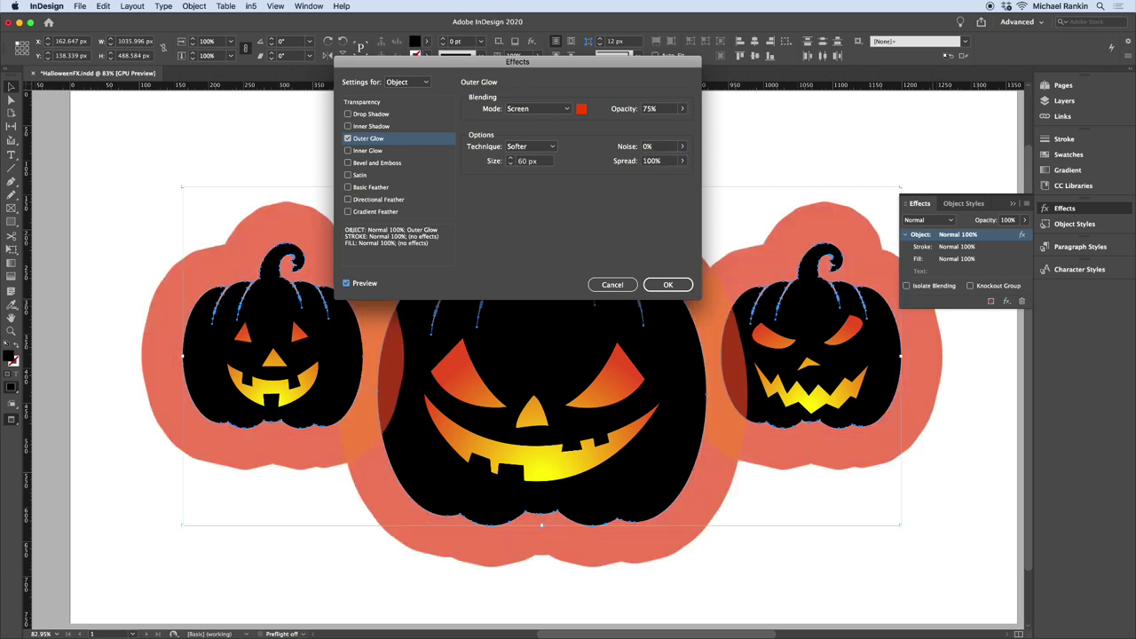
pyautogui.doubleClick(652, 161)
pyautogui.press('Tab')
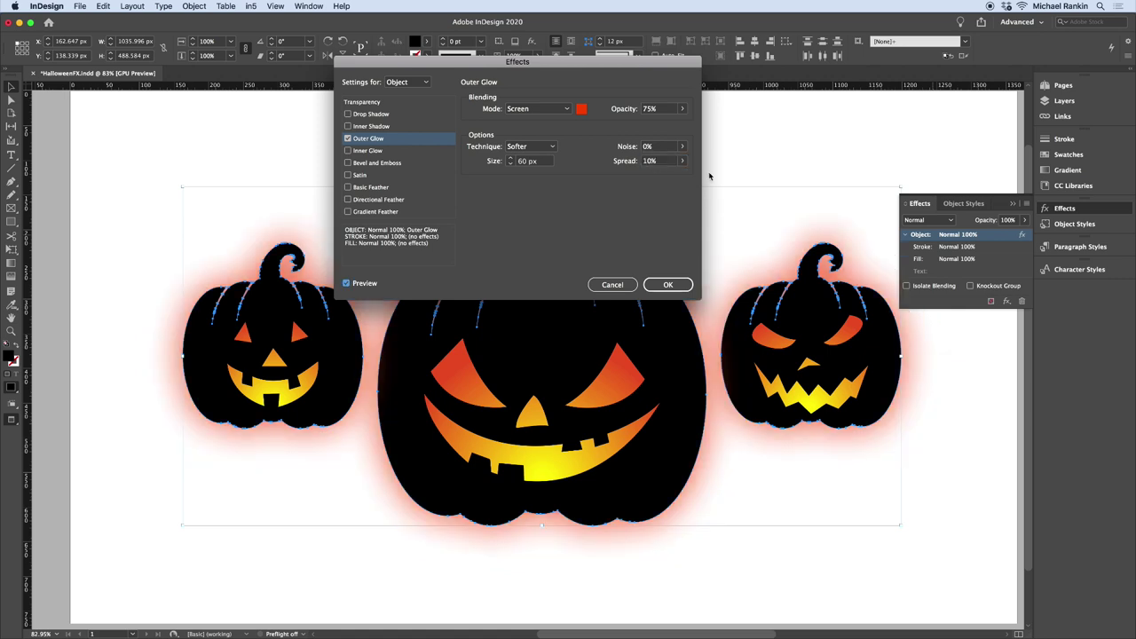
# Apply the outer glow and draw a black rectangle covering the whole page
pyautogui.click(668, 285)
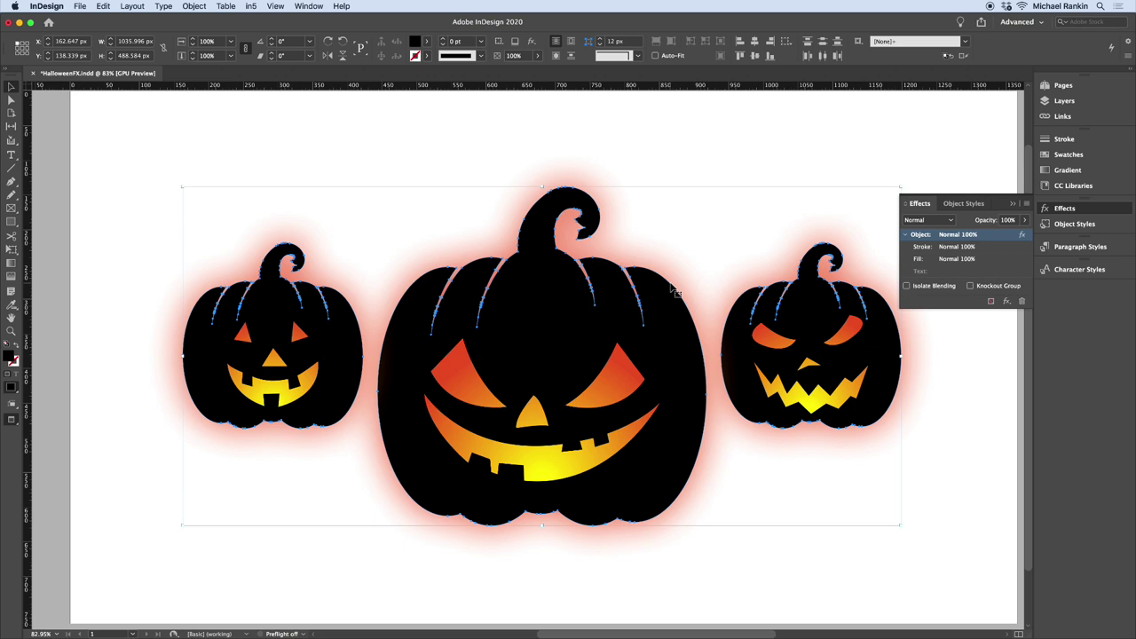
pyautogui.press('super+minus')
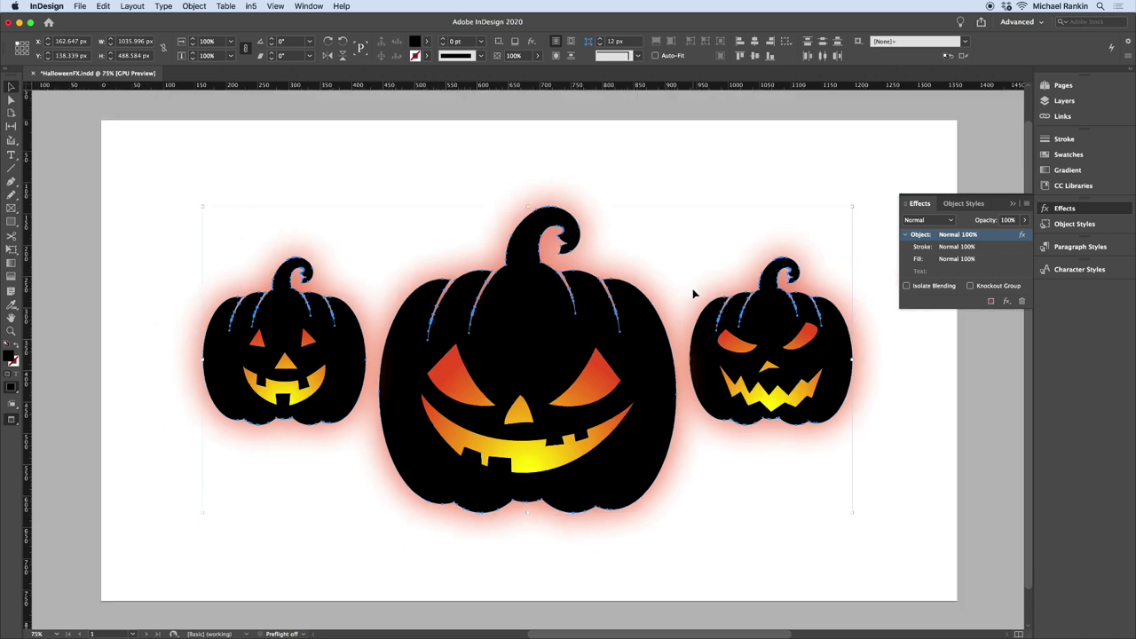
pyautogui.click(11, 222)
pyautogui.moveTo(101, 120); pyautogui.dragTo(957, 601)
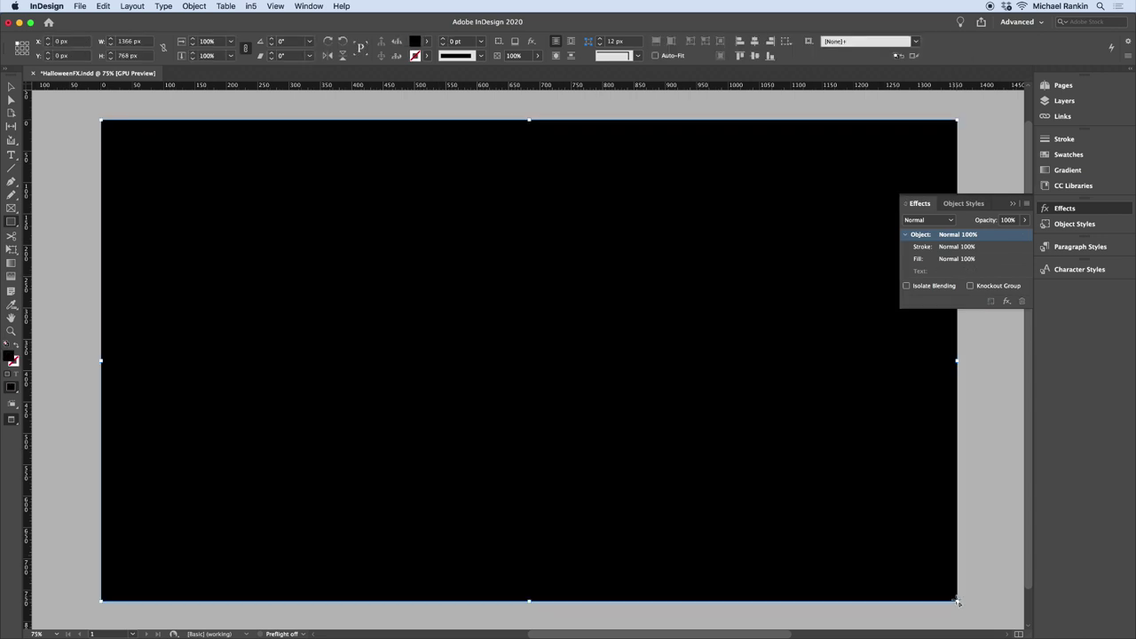
# Send the black rectangle to the back, behind the pumpkins
pyautogui.click(199, 6)
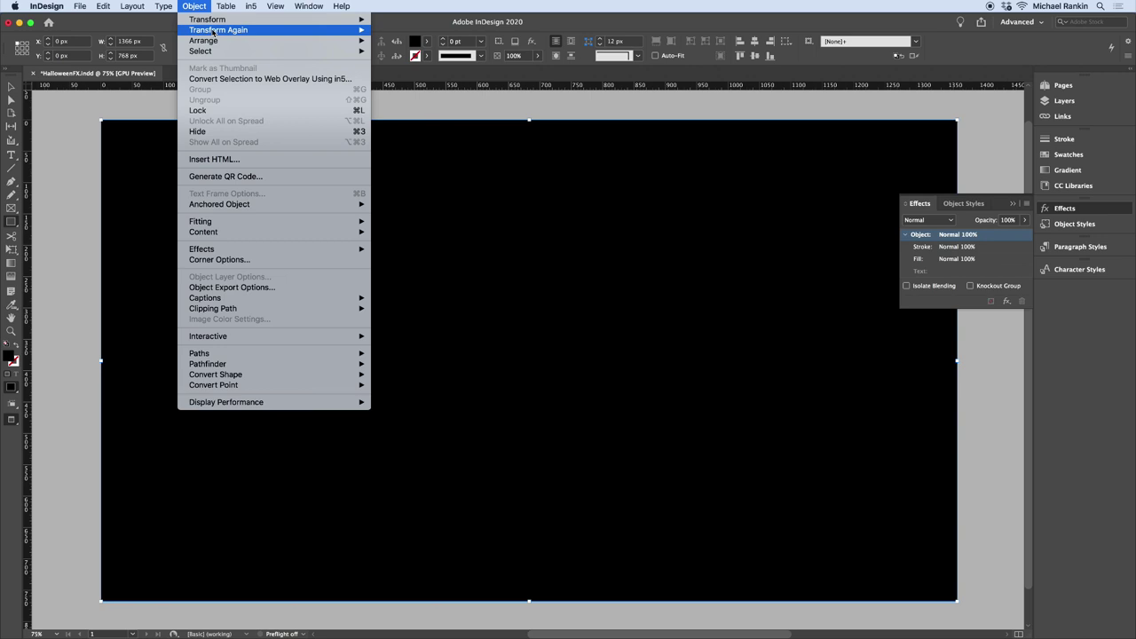
pyautogui.moveTo(235, 42)
pyautogui.click(400, 72)
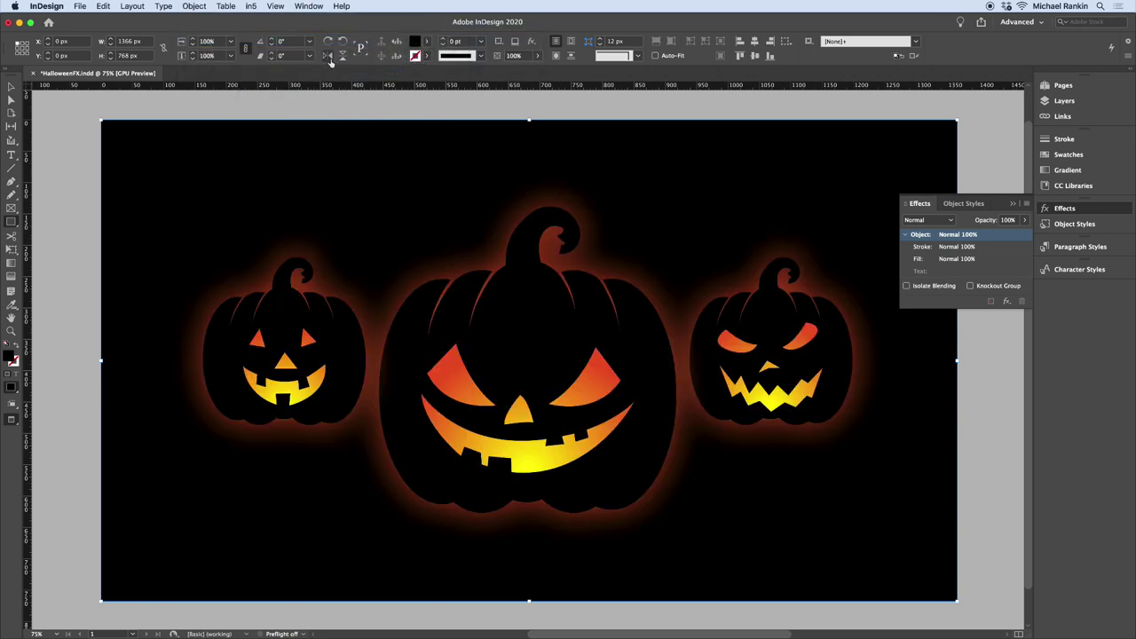
# Select all three pumpkins, leaving the black background rectangle unselected
pyautogui.click(11, 87)
pyautogui.click(59, 117)
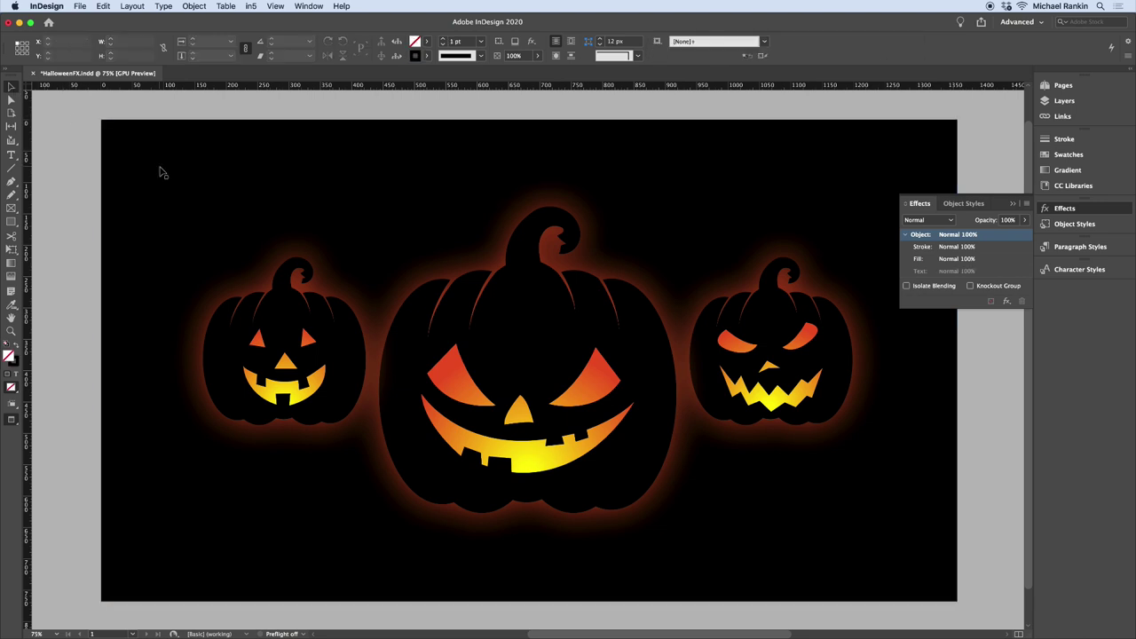
pyautogui.click(344, 322)
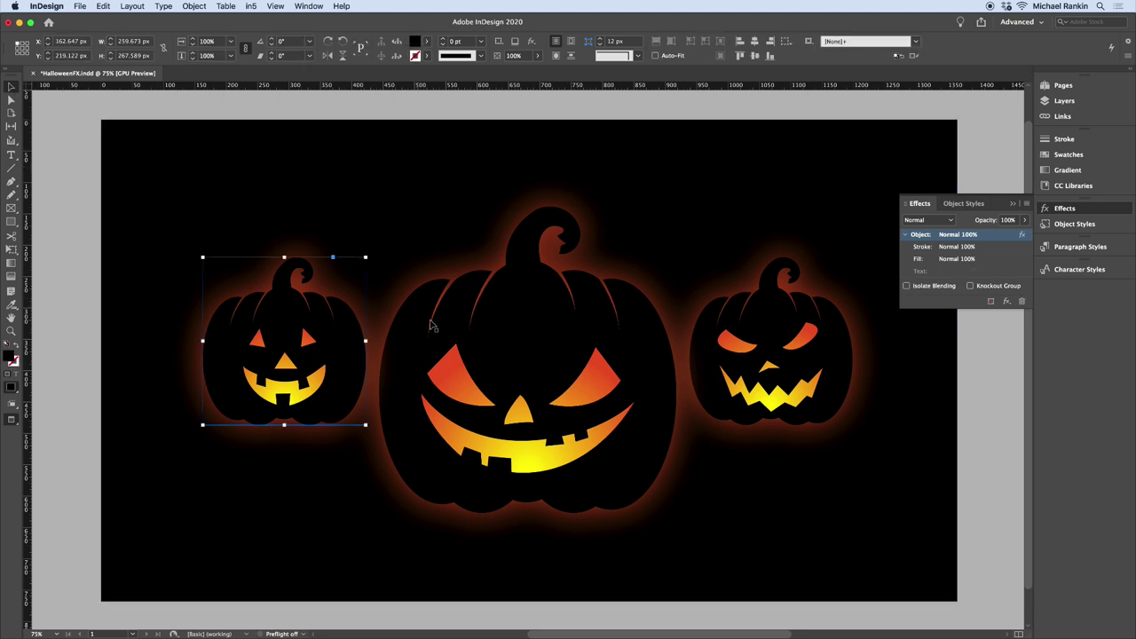
pyautogui.keyDown('shift'); pyautogui.click(507, 324); pyautogui.keyUp('shift')
pyautogui.keyDown('shift'); pyautogui.click(765, 322); pyautogui.keyUp('shift')
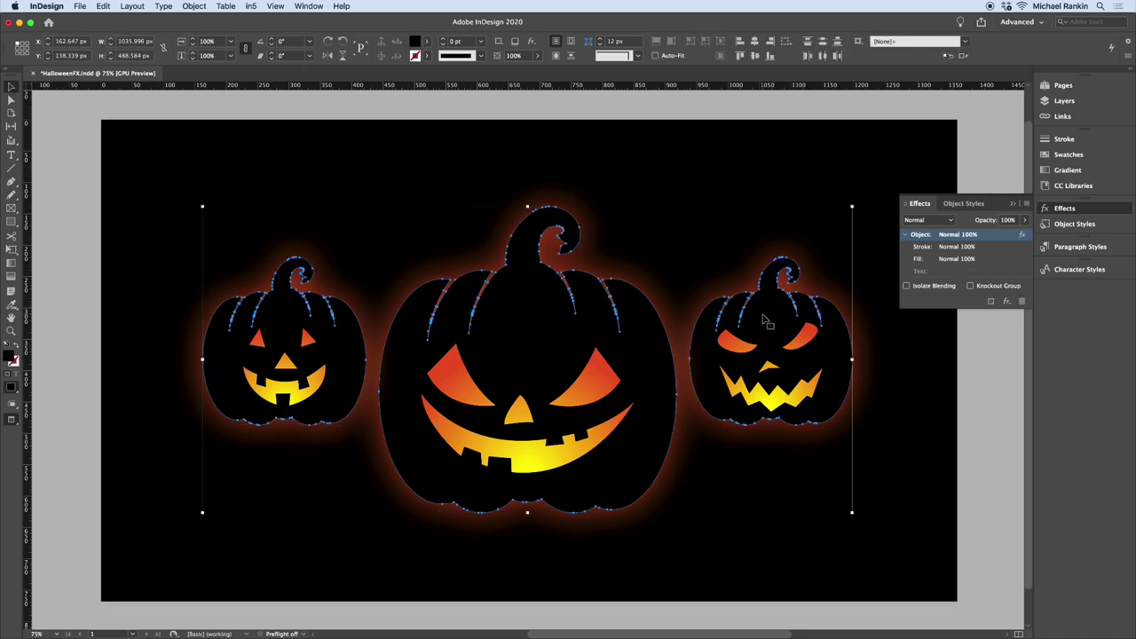
# Change the outer glow colour to Pure Yellow Green with 10% noise and apply it
pyautogui.doubleClick(944, 237)
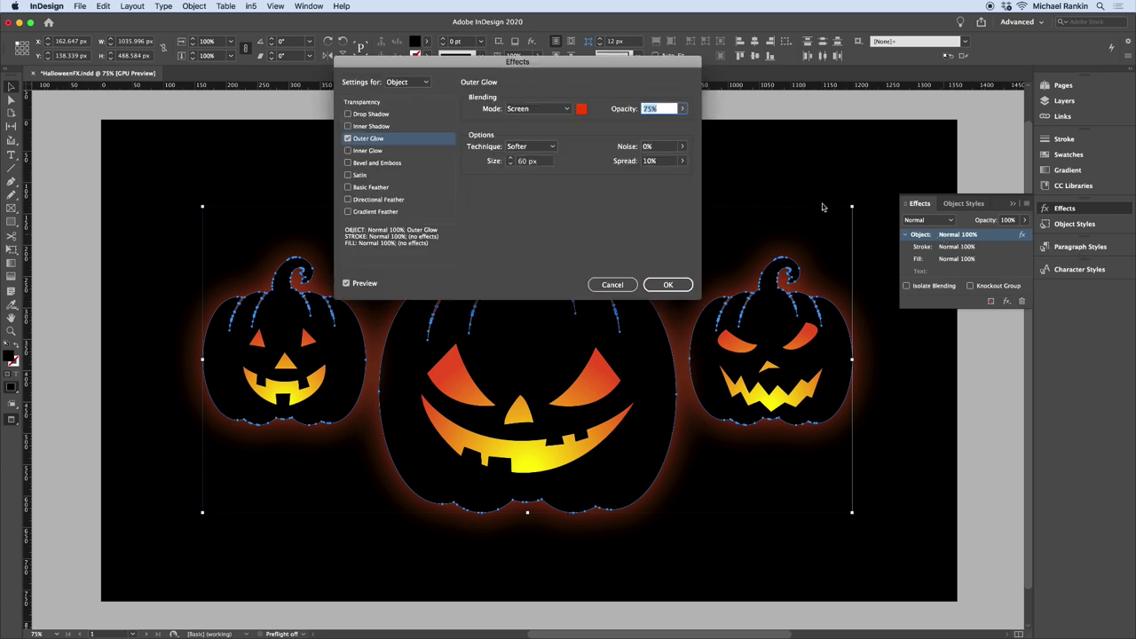
pyautogui.click(581, 109)
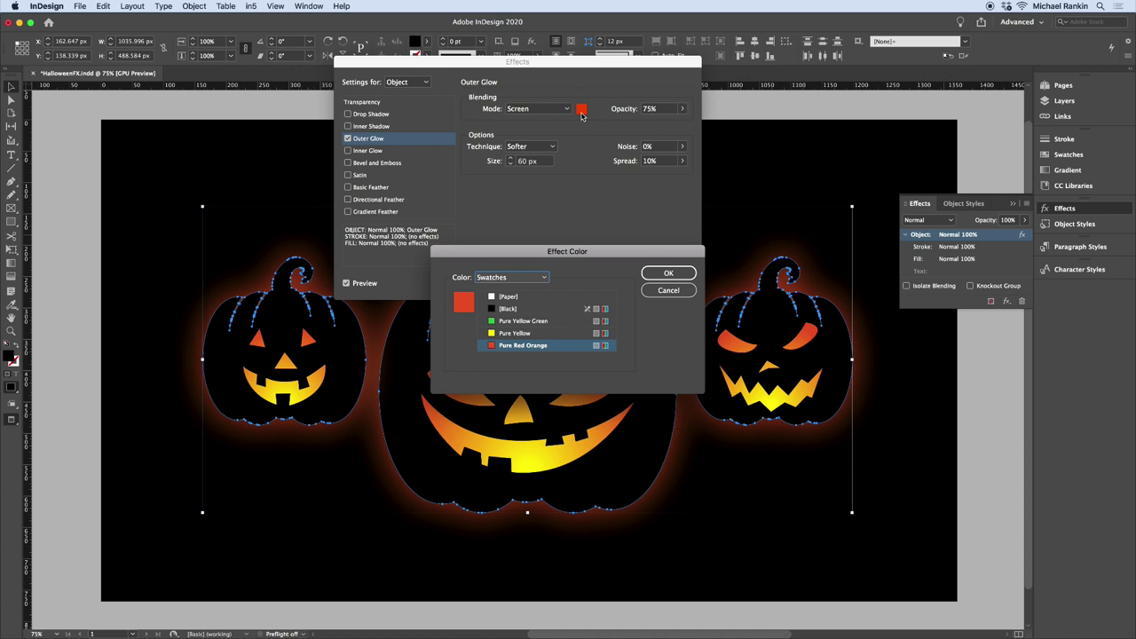
pyautogui.click(590, 320)
pyautogui.click(656, 281)
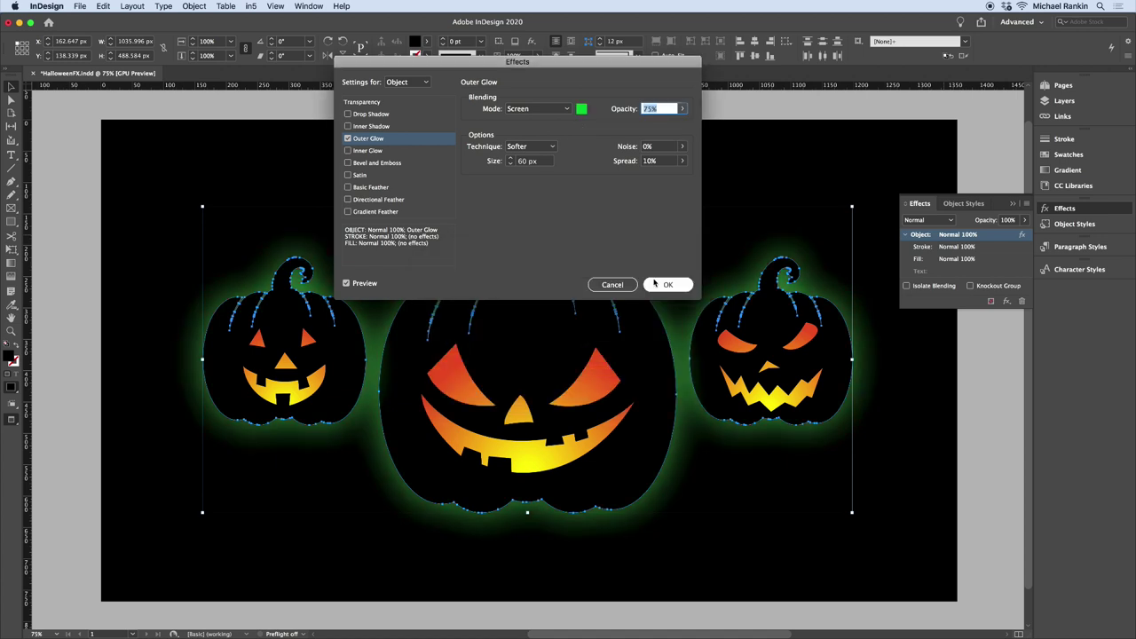
pyautogui.click(624, 151)
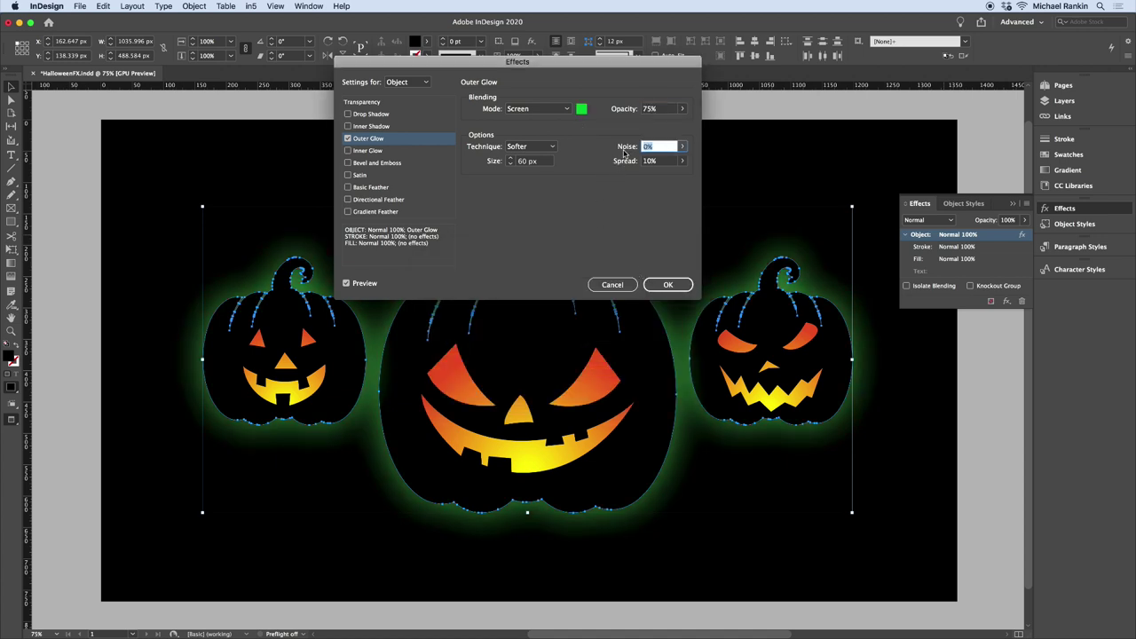
pyautogui.write('10')
pyautogui.press('Tab')
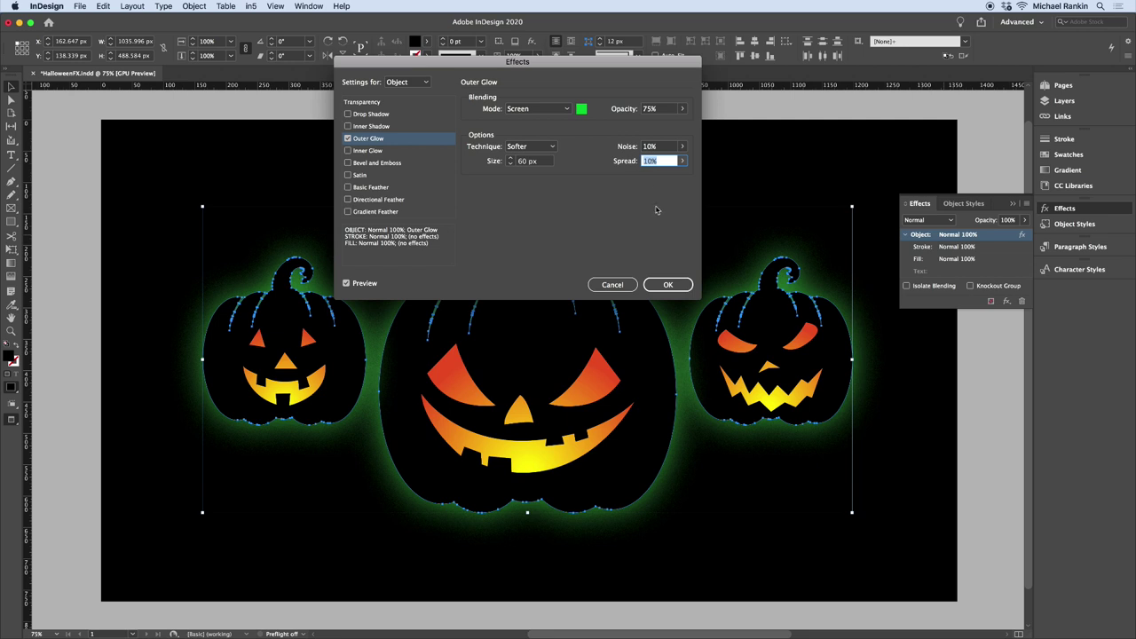
pyautogui.click(667, 284)
# Deselect the pumpkins and collapse the Effects panel back into the dock
pyautogui.click(657, 115)
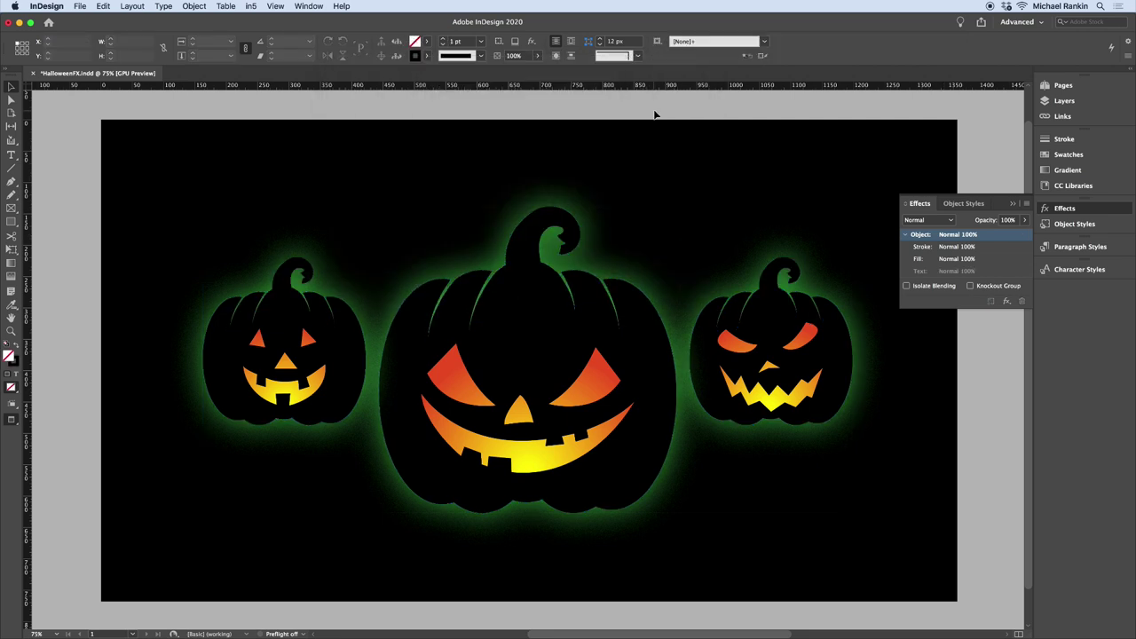
pyautogui.click(921, 204)
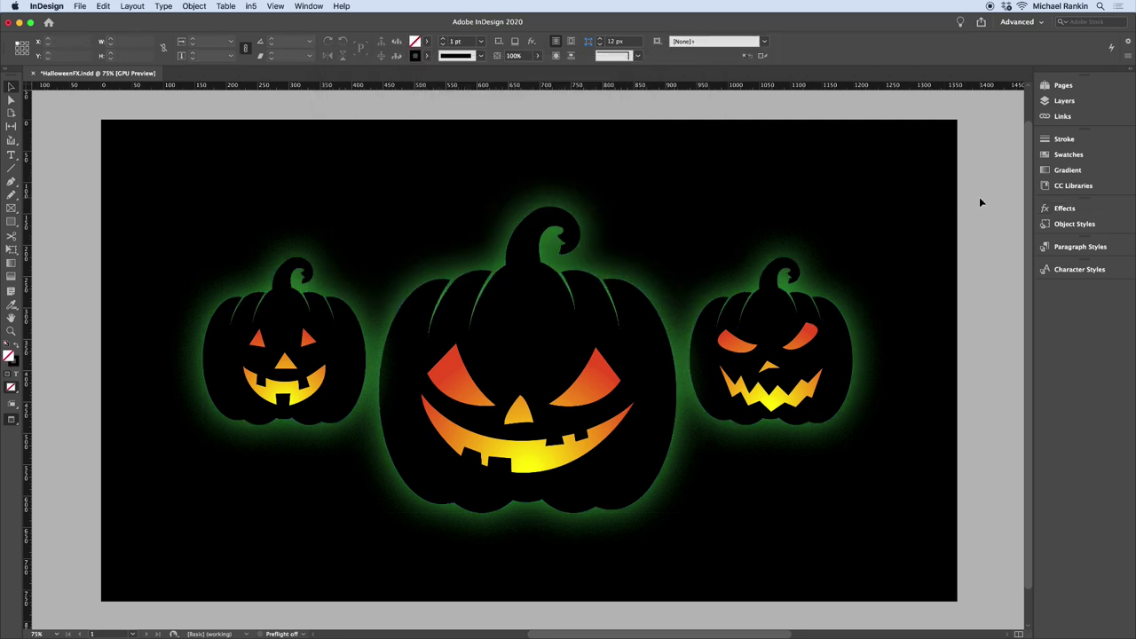